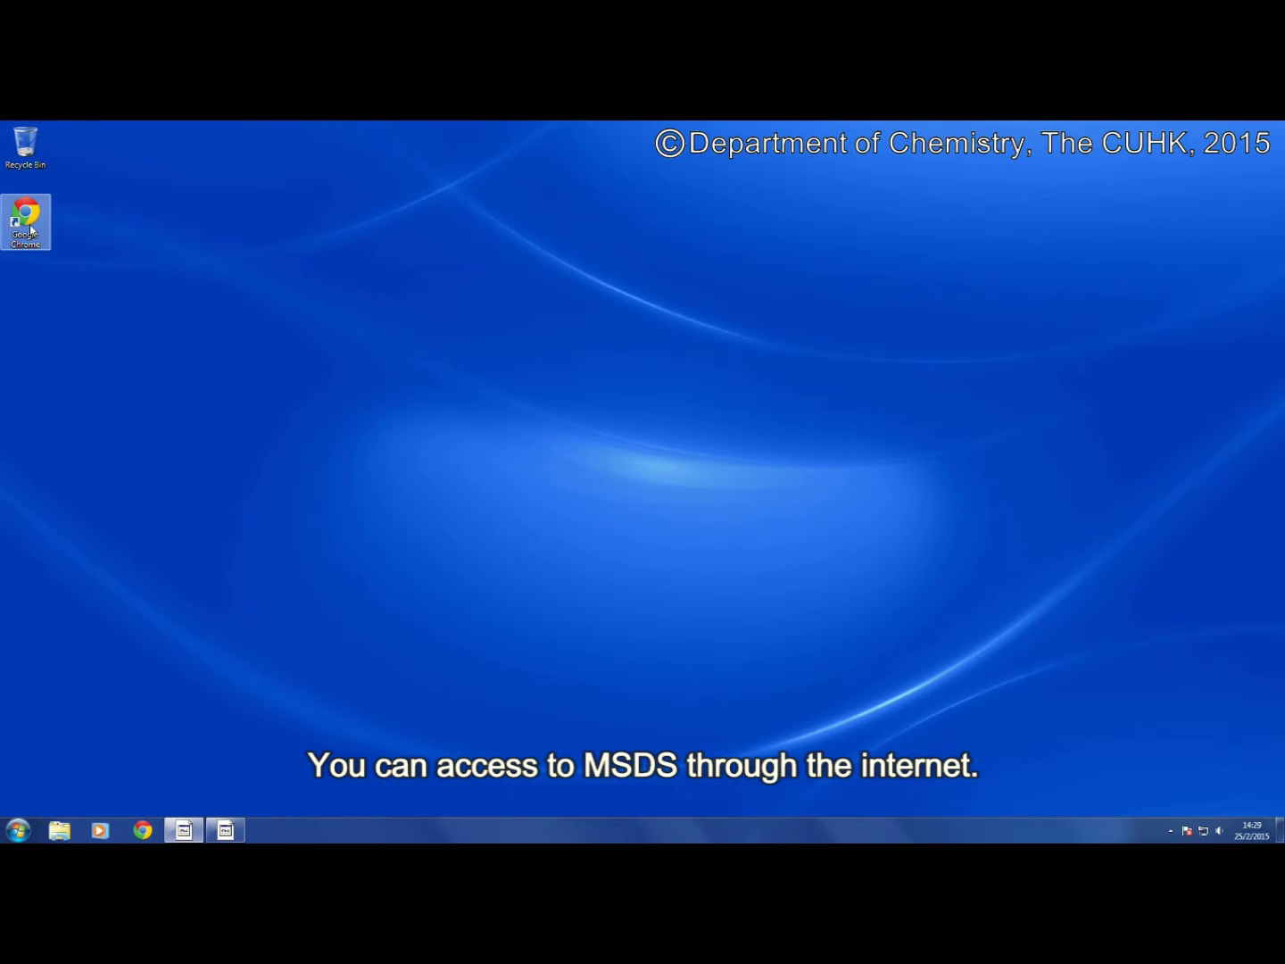
{"action": "double_click", "coordinate": [29, 229]}
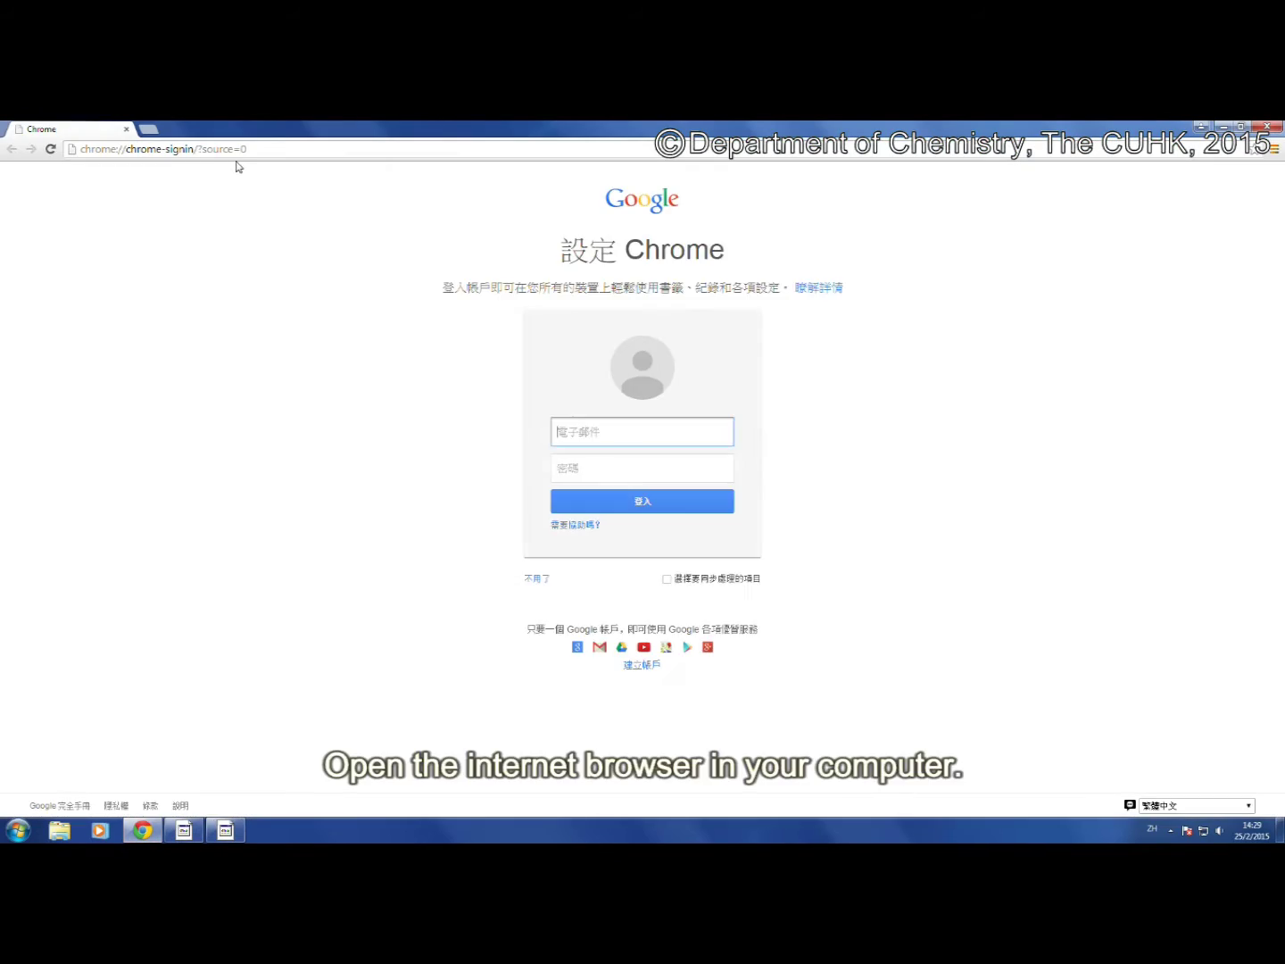
{"action": "left_click", "coordinate": [266, 150]}
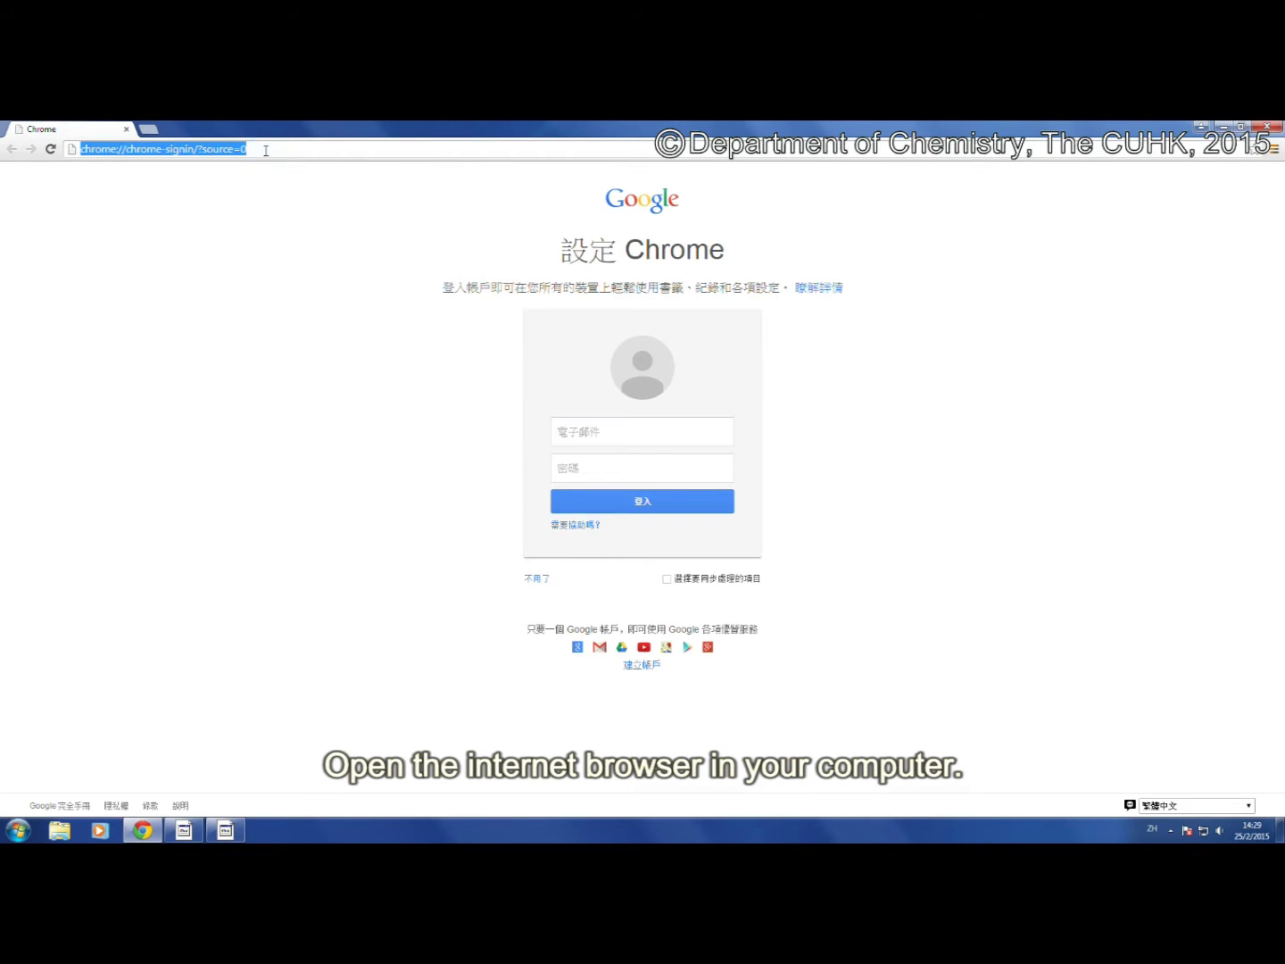
{"action": "type", "text": "www"}
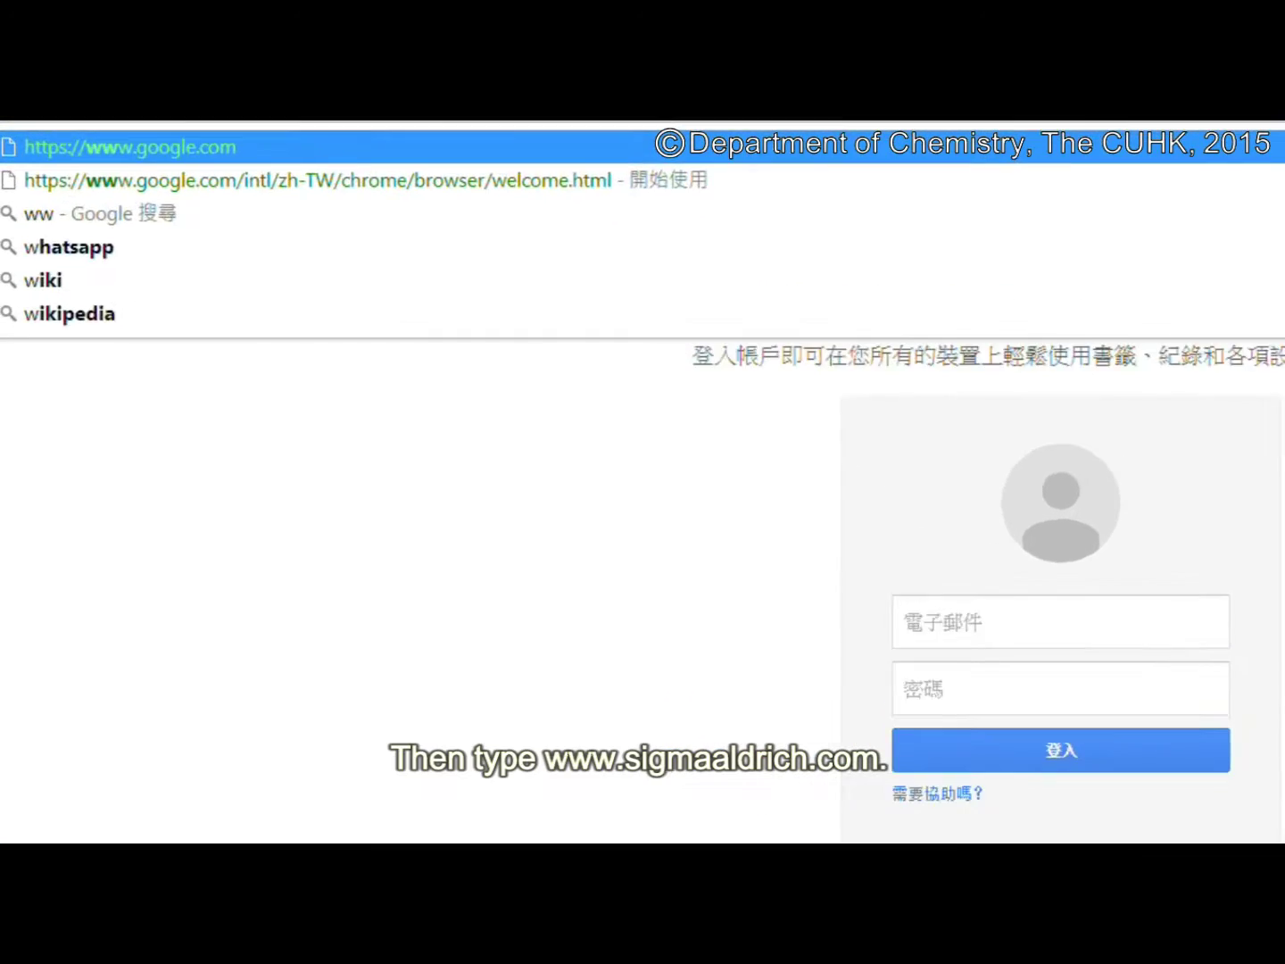
{"action": "type", "text": "."}
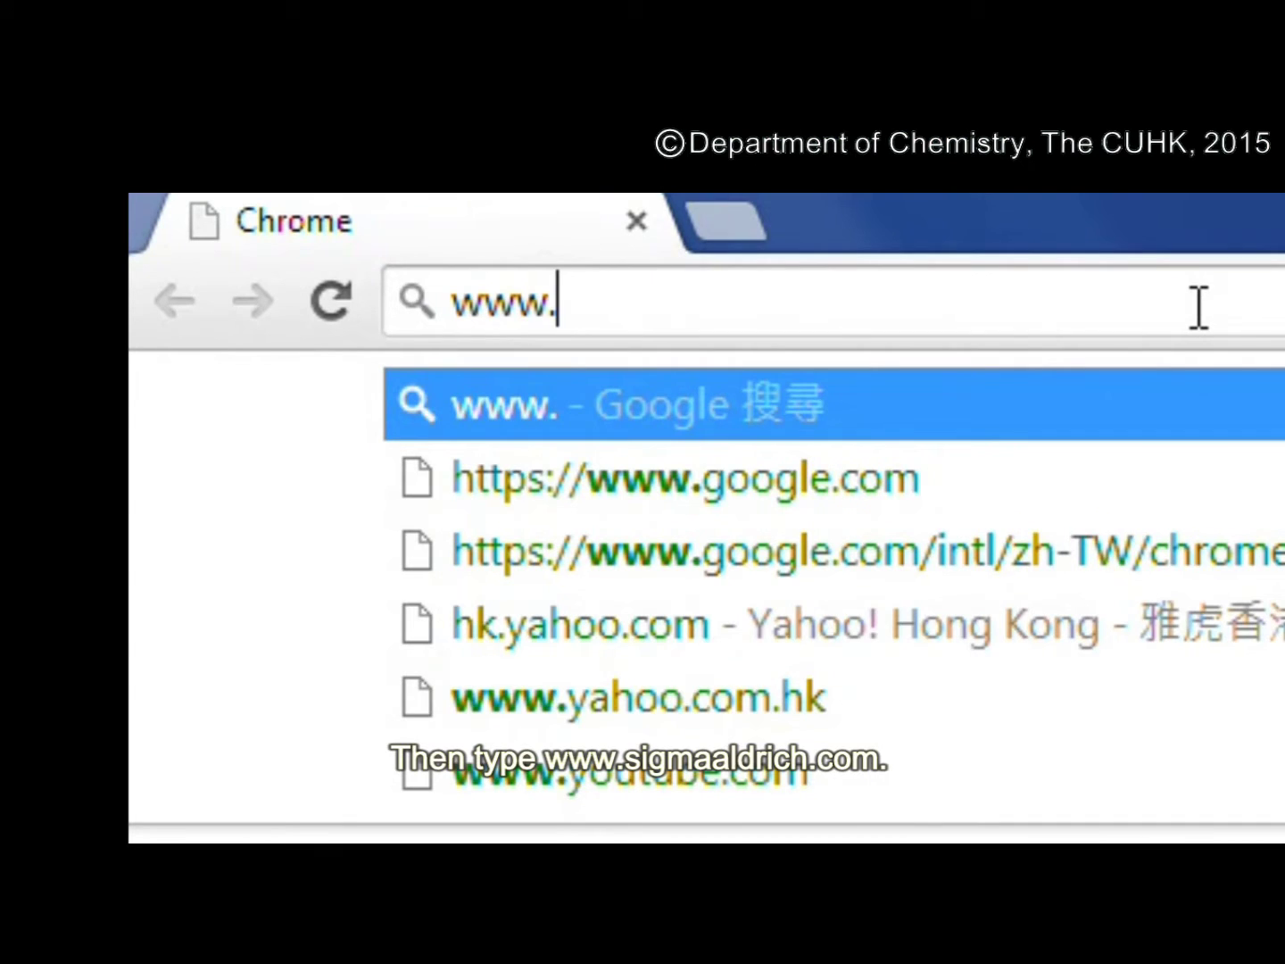
{"action": "type", "text": "sig"}
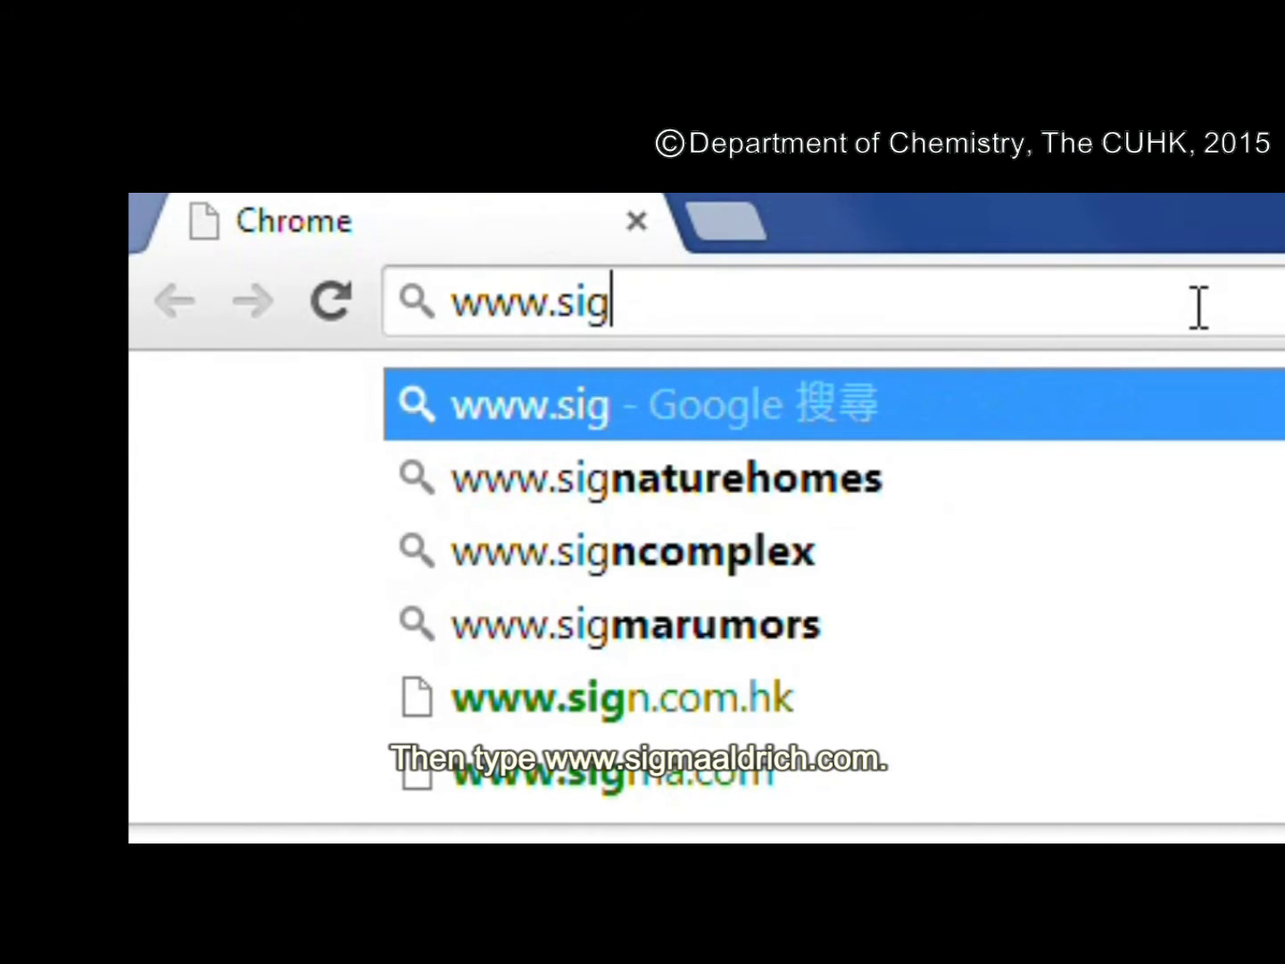
{"action": "type", "text": "maal"}
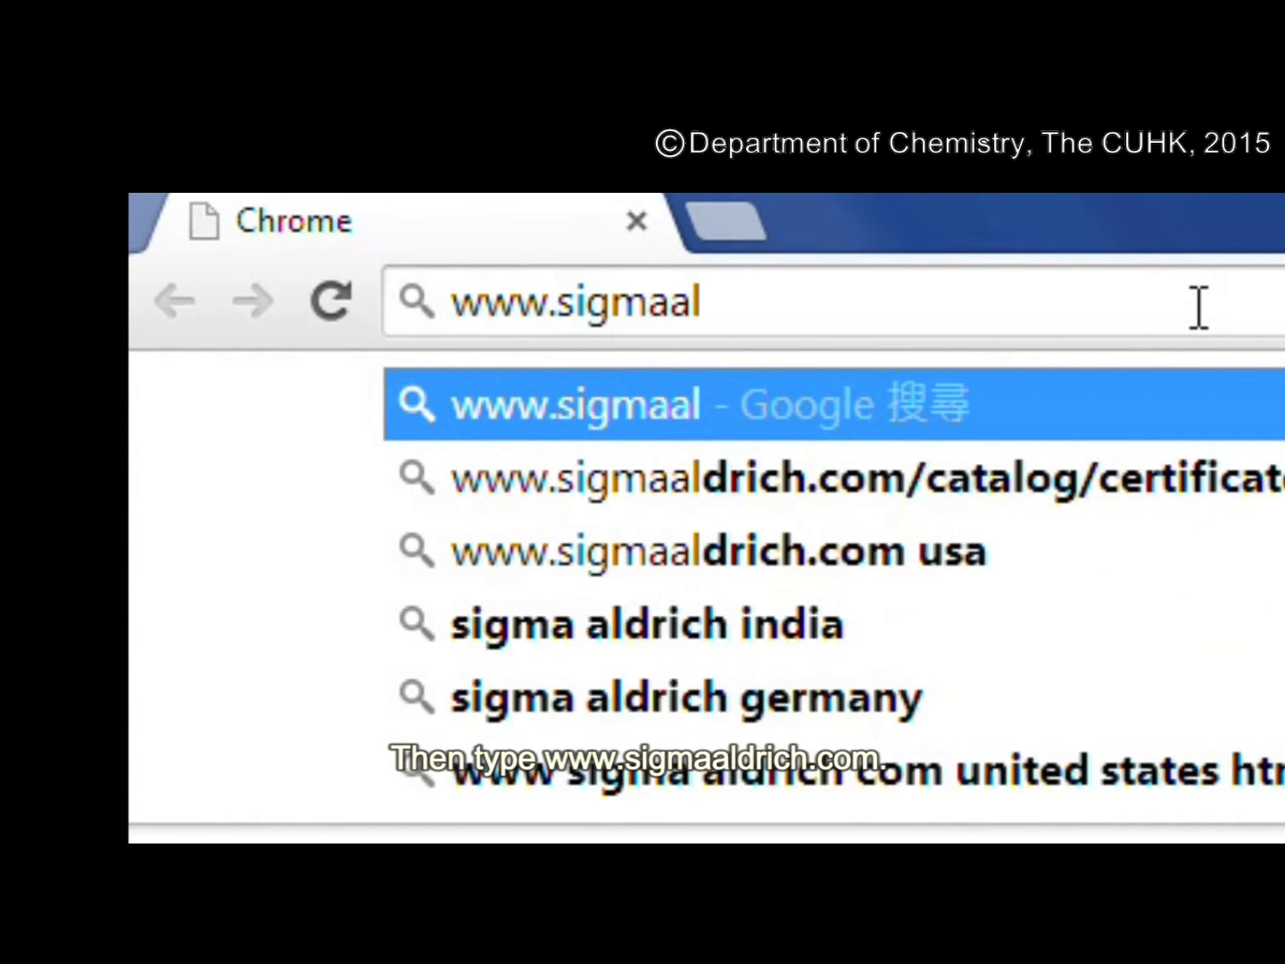
{"action": "type", "text": "drich."}
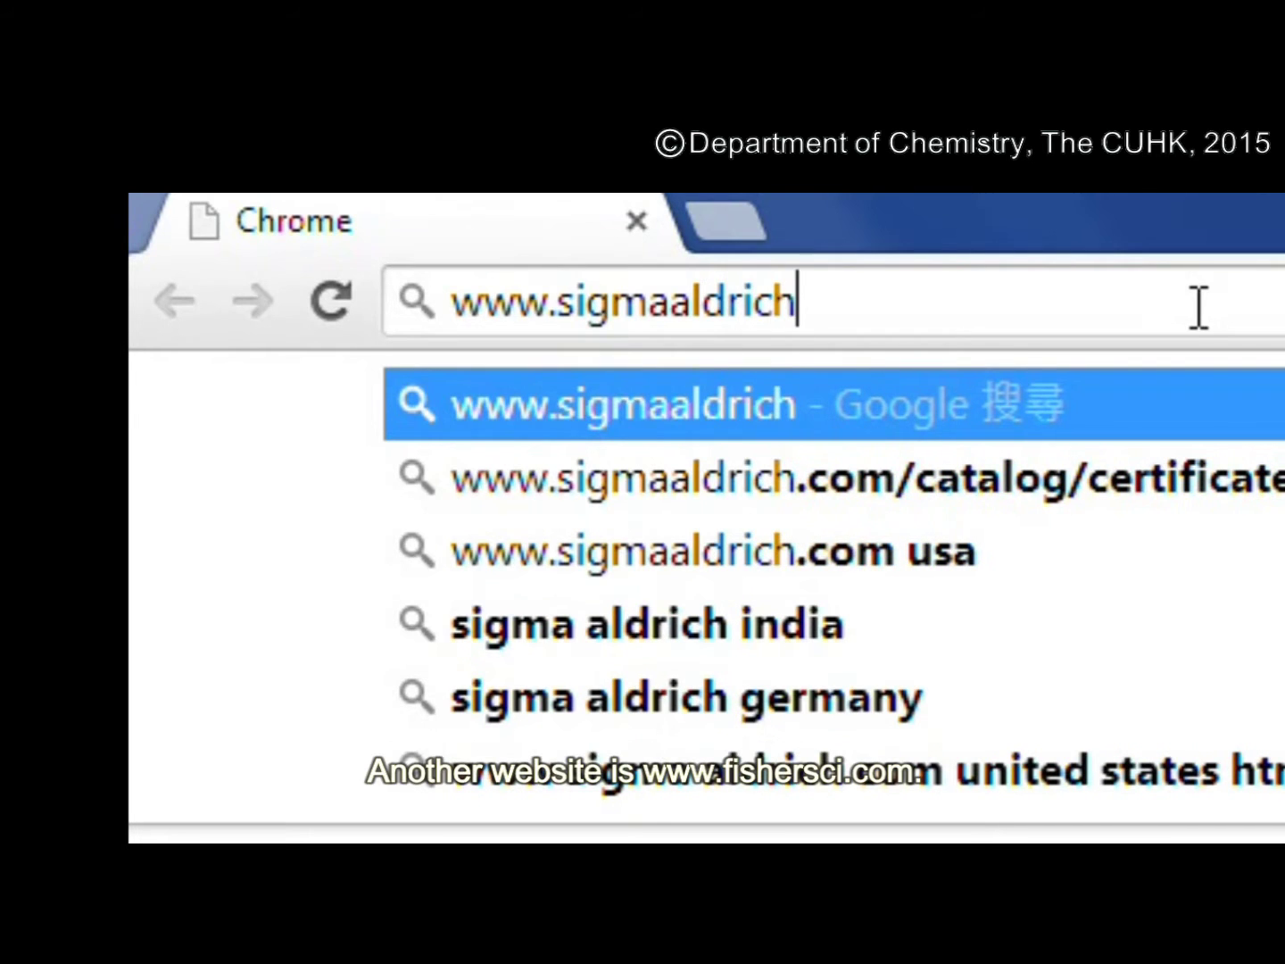
{"action": "type", "text": "com"}
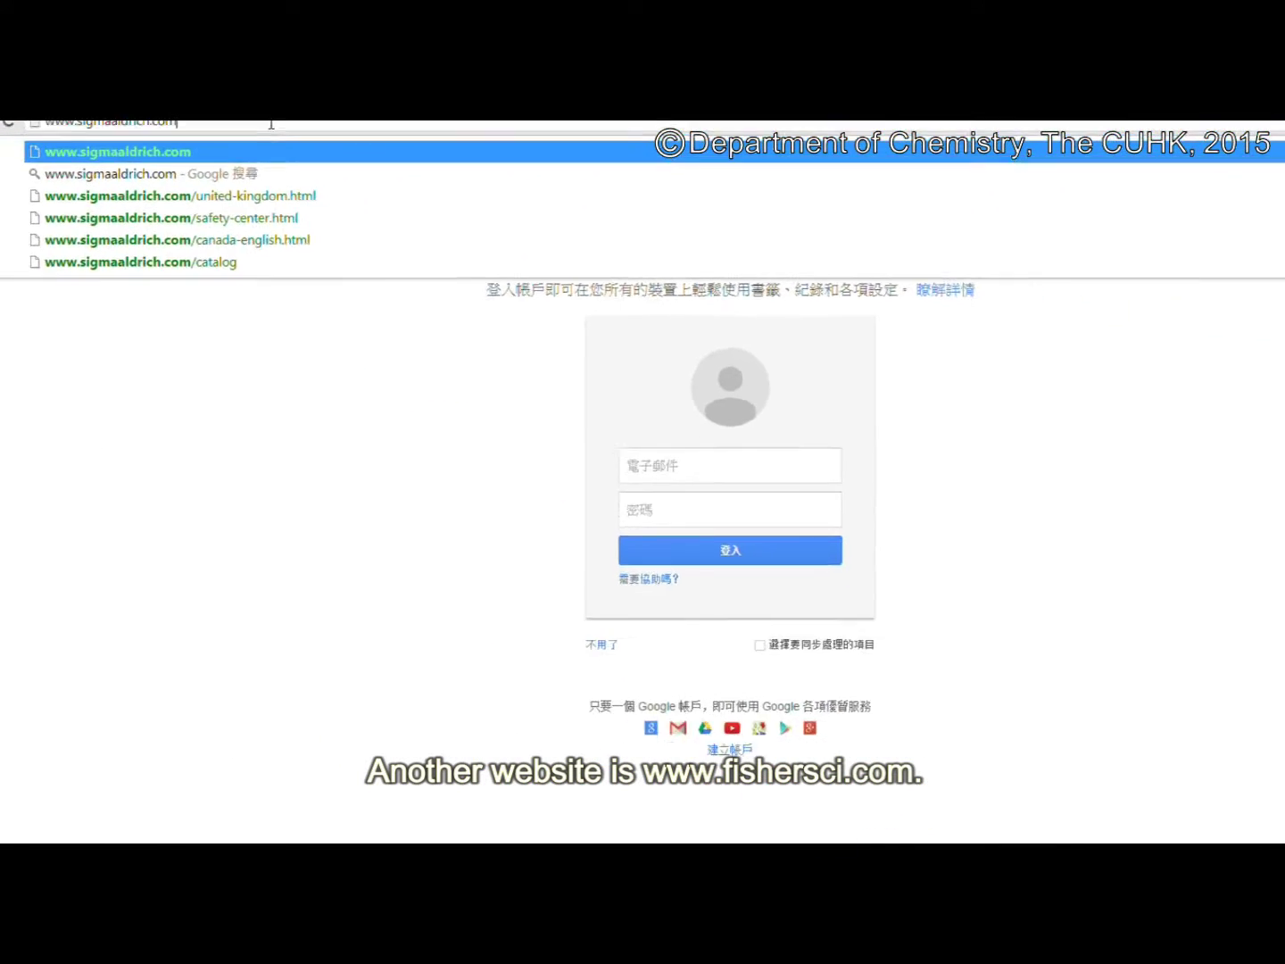
{"action": "key", "text": "Return"}
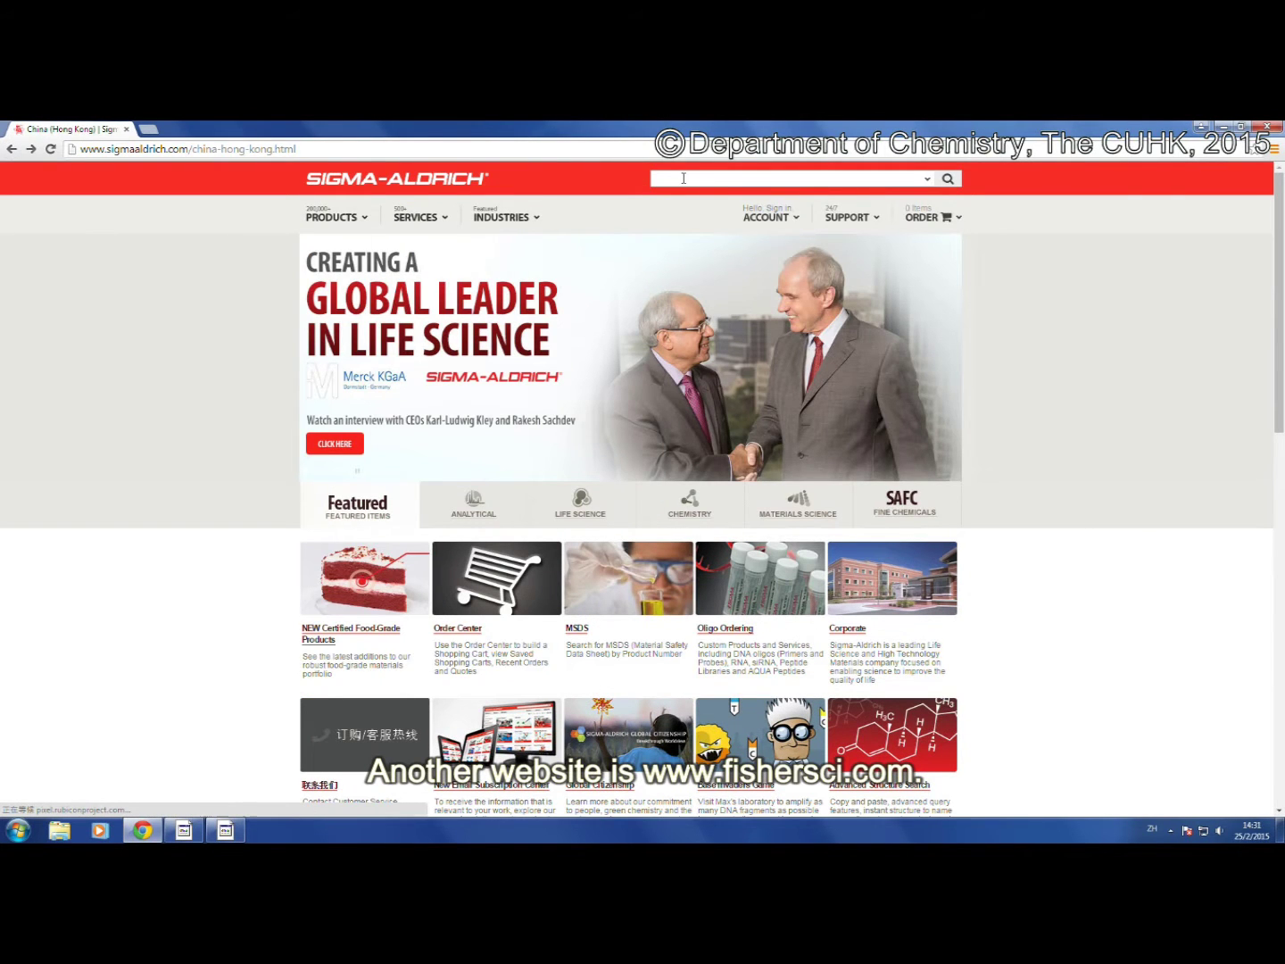
Search the site for 'Diethyl ether' and open the MSDS language list for product 296082
{"action": "left_click", "coordinate": [684, 180]}
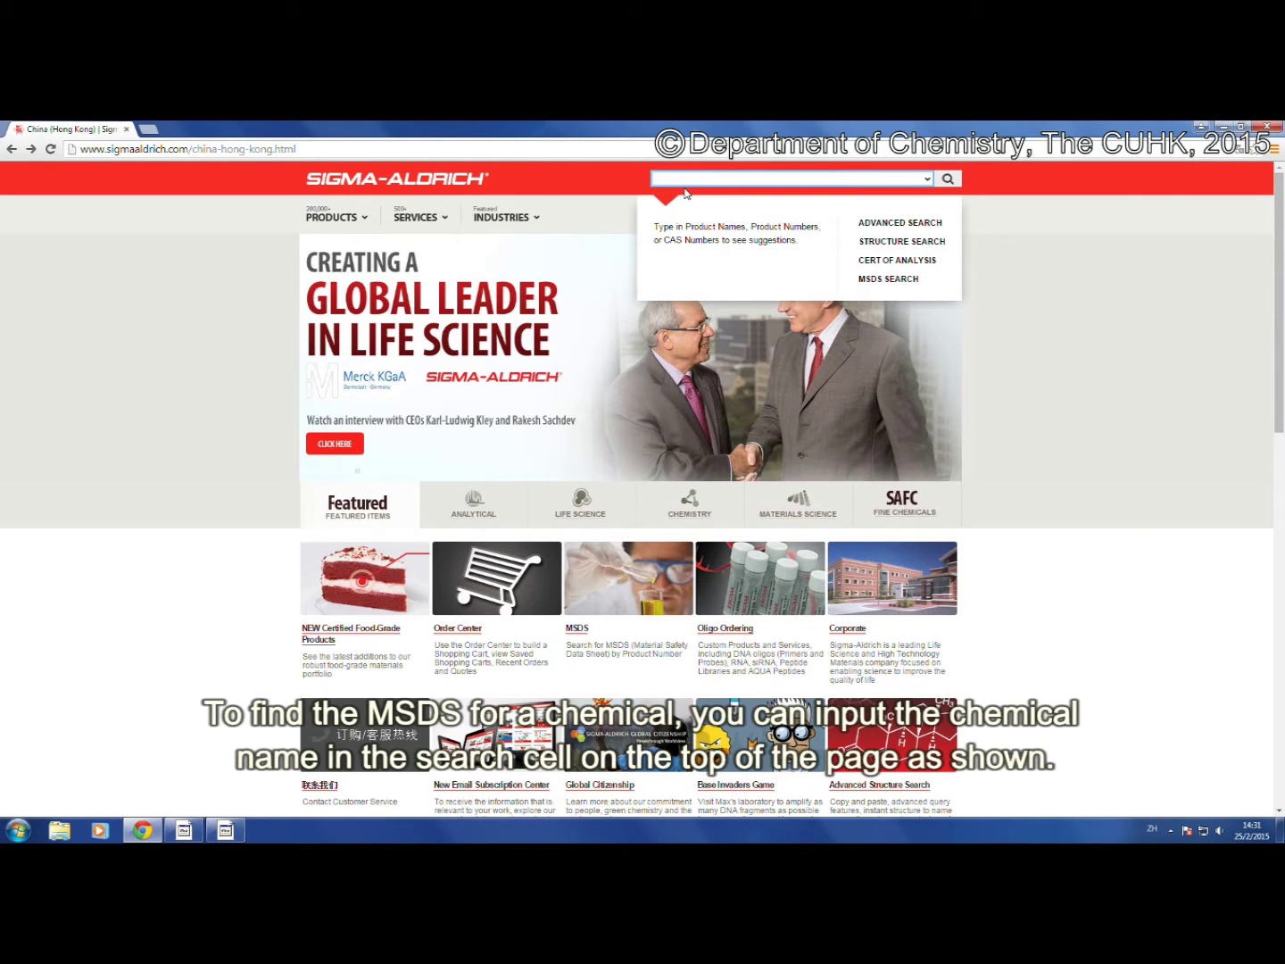
{"action": "type", "text": "Diethy"}
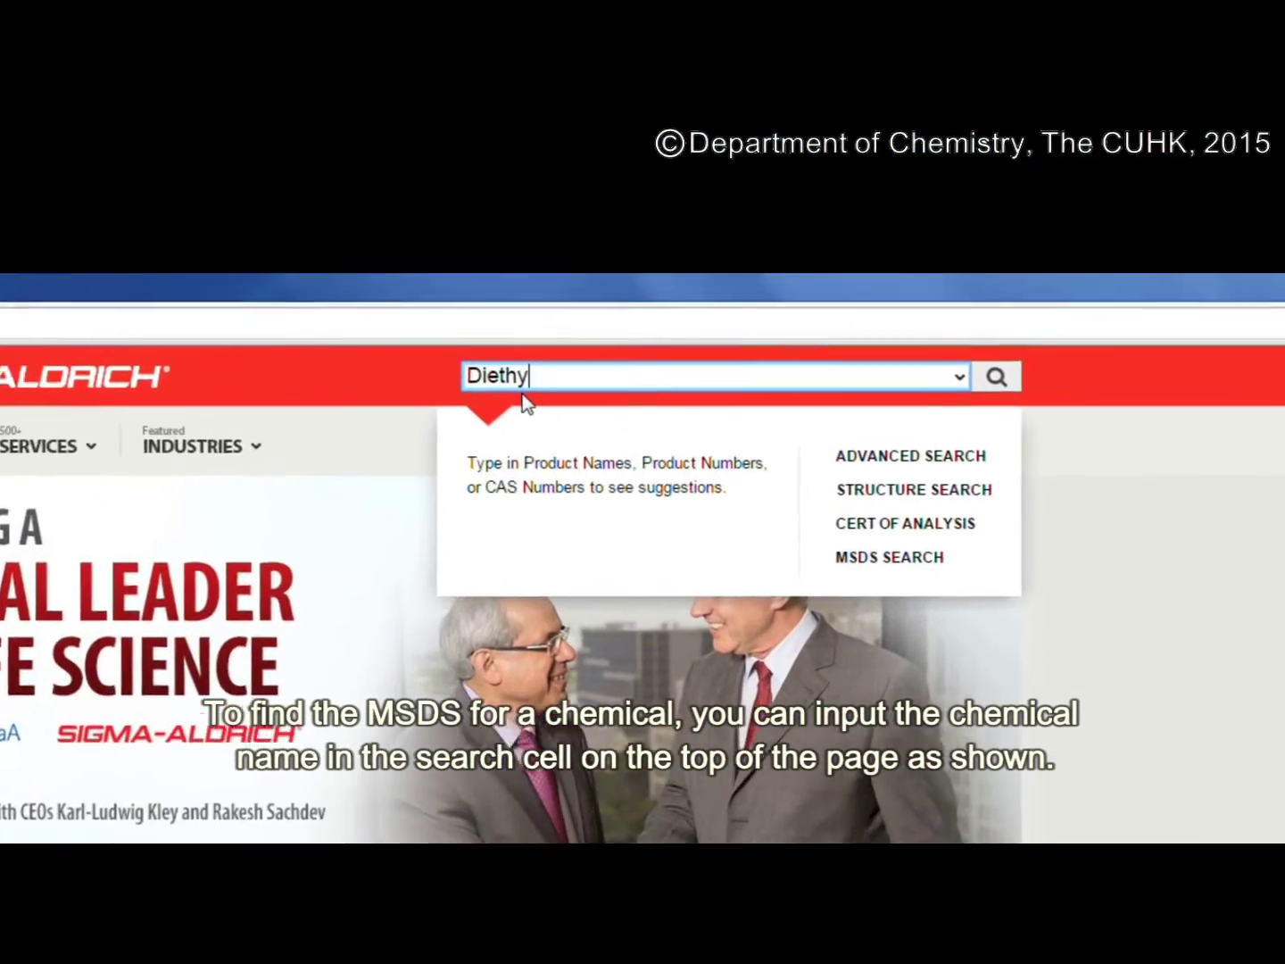
{"action": "type", "text": "l "}
{"action": "type", "text": "ether"}
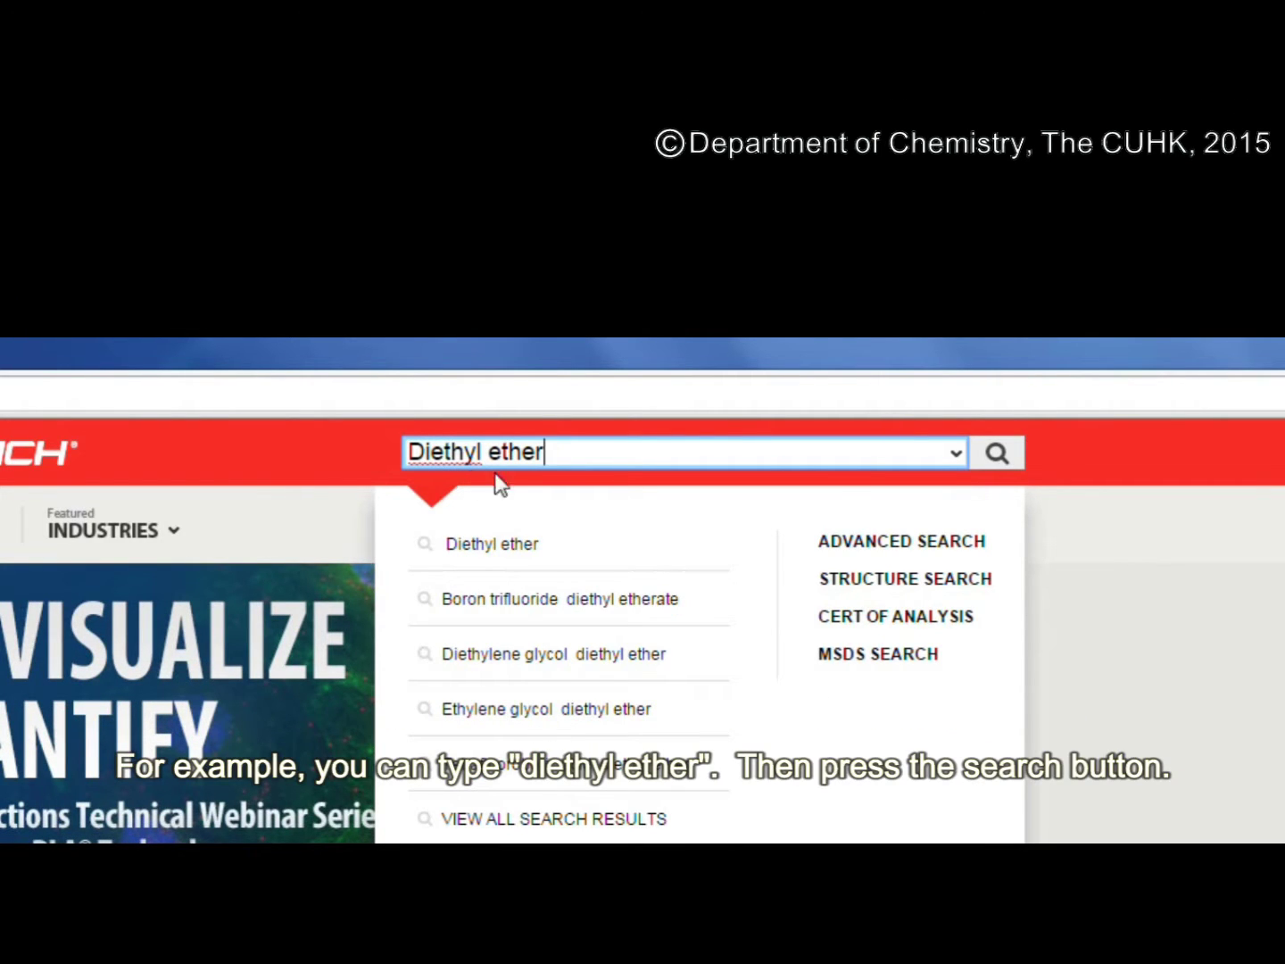
{"action": "left_click", "coordinate": [998, 456]}
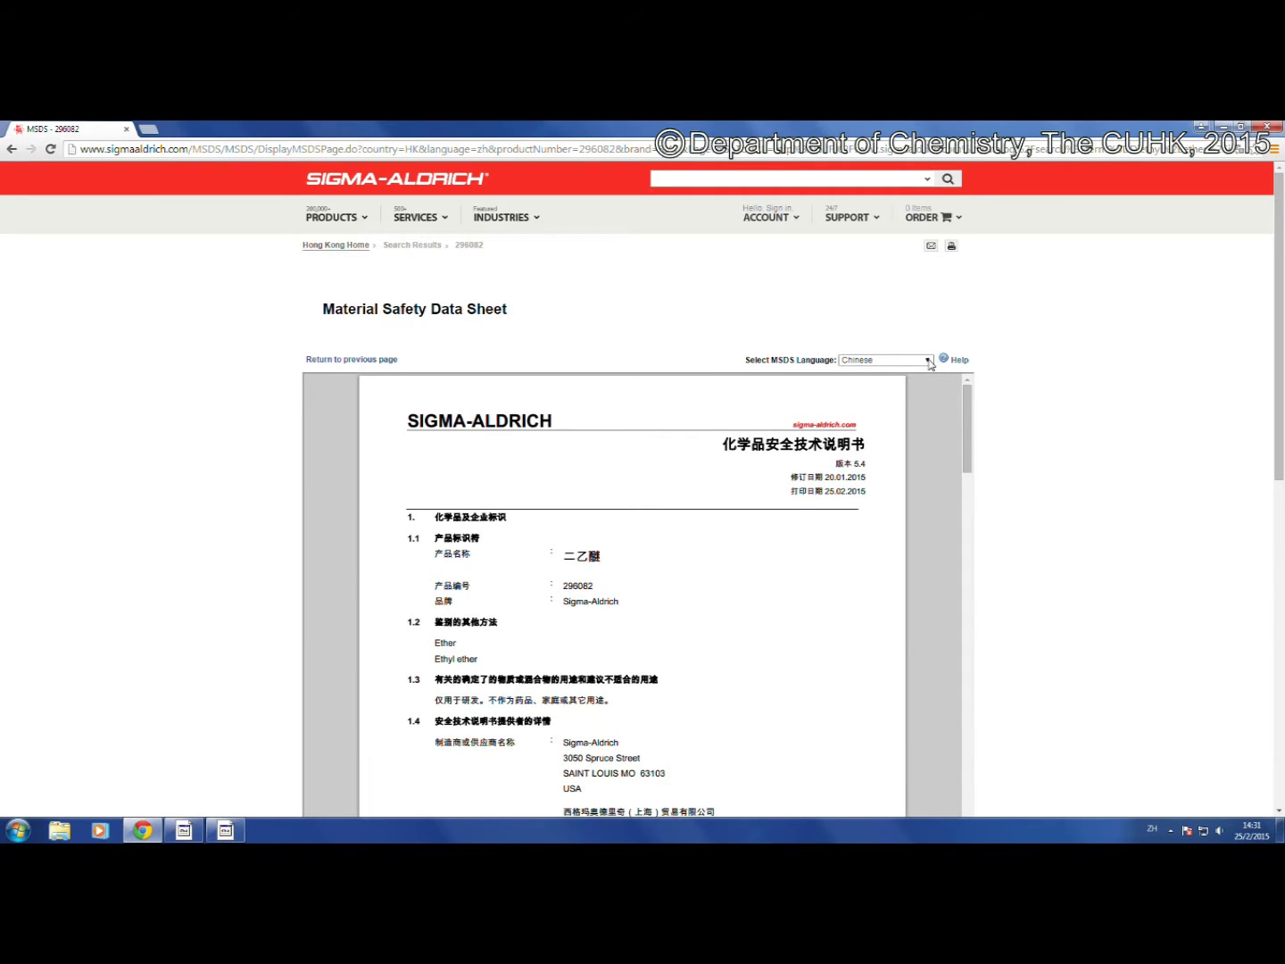
{"action": "left_click", "coordinate": [928, 360]}
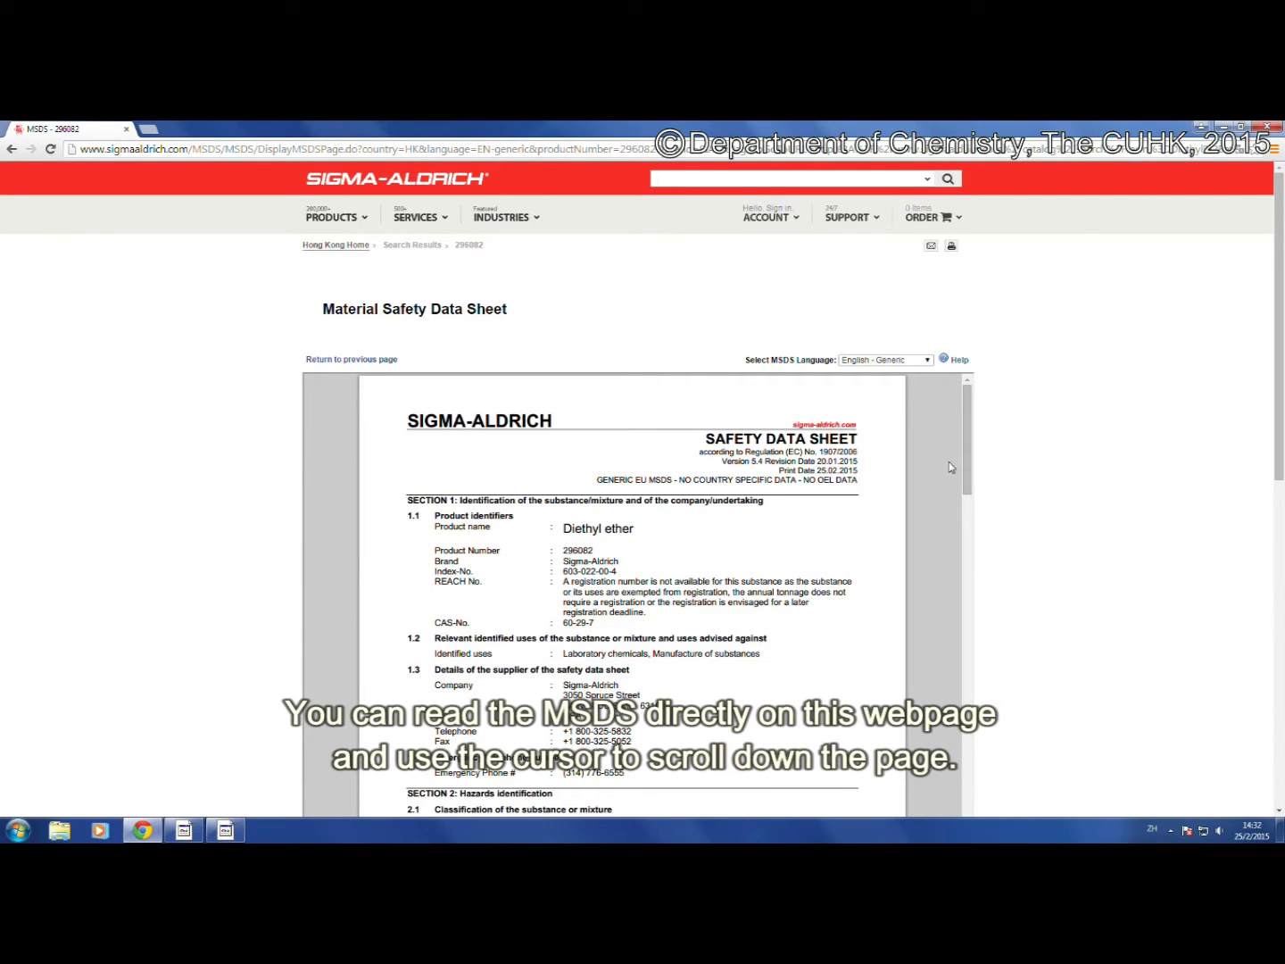
Read the English - Generic diethyl ether safety data sheet down to Section 9
{"action": "left_click_drag", "start_coordinate": [968, 440], "coordinate": [961, 786]}
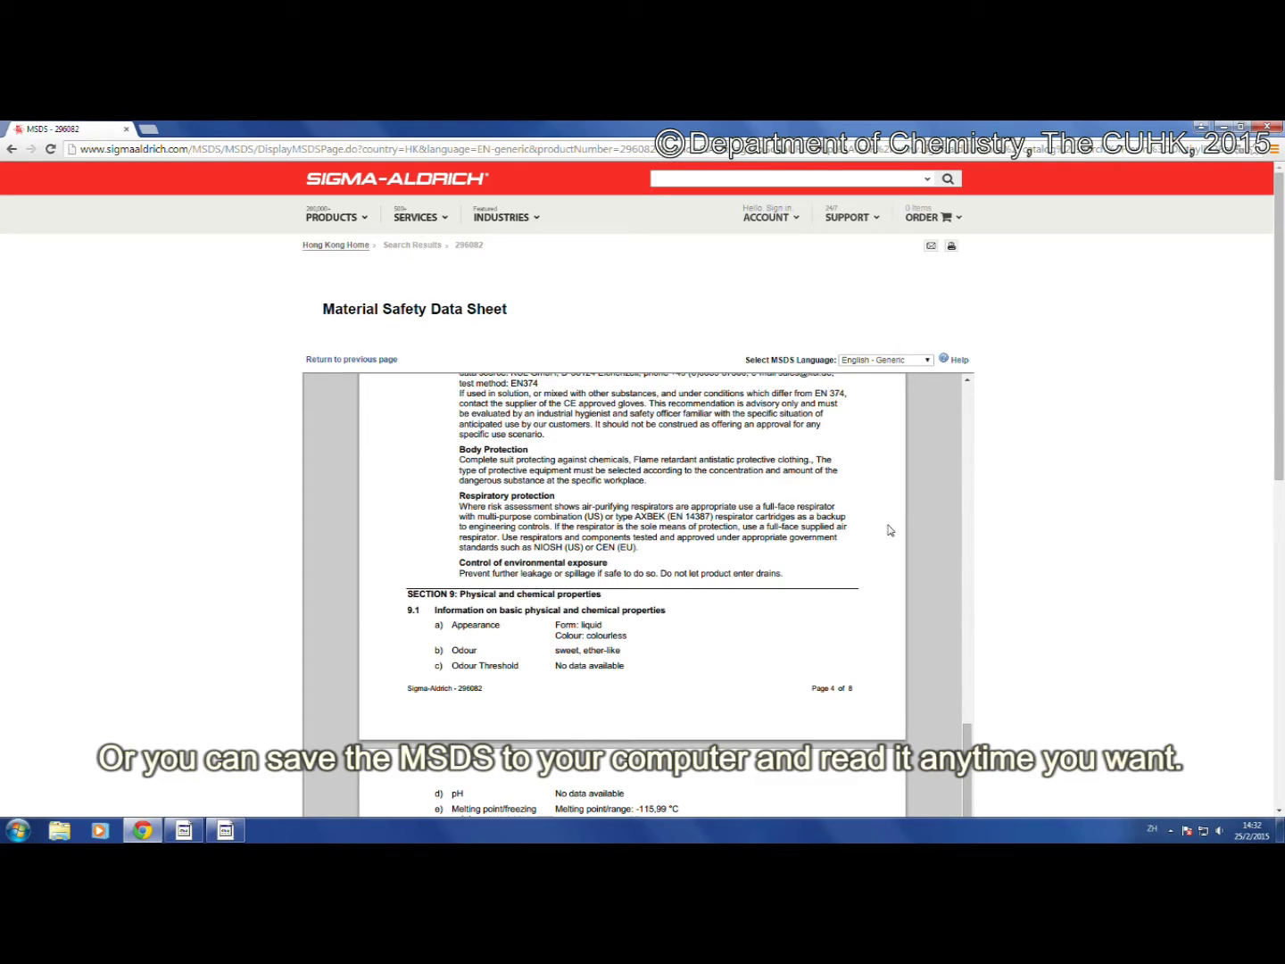
Save the displayed safety data sheet PDF to the Desktop under the name 'Diethyl ether'
{"action": "right_click", "coordinate": [873, 439]}
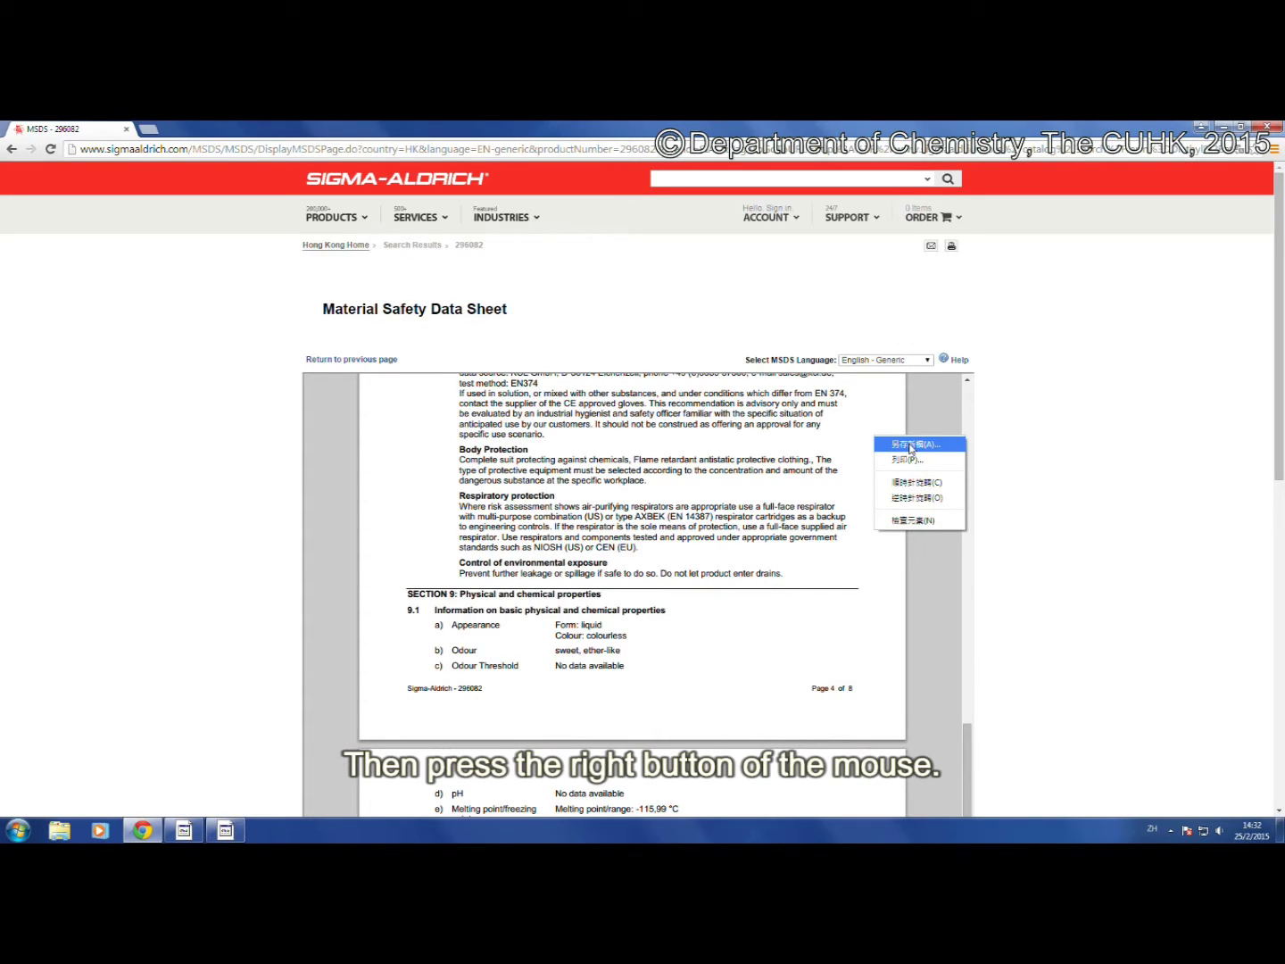
{"action": "left_click", "coordinate": [911, 445]}
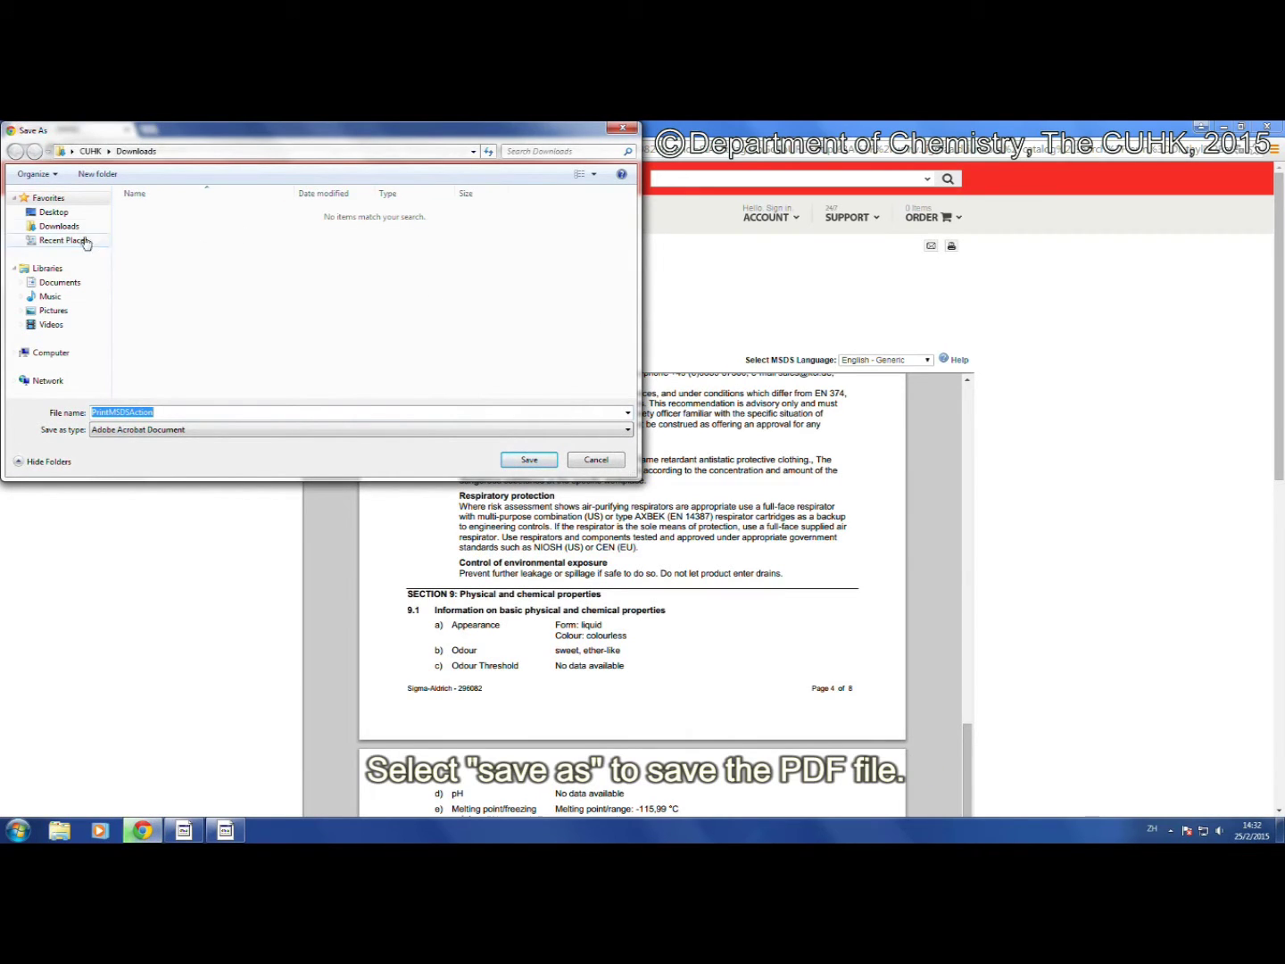
{"action": "left_click", "coordinate": [54, 214]}
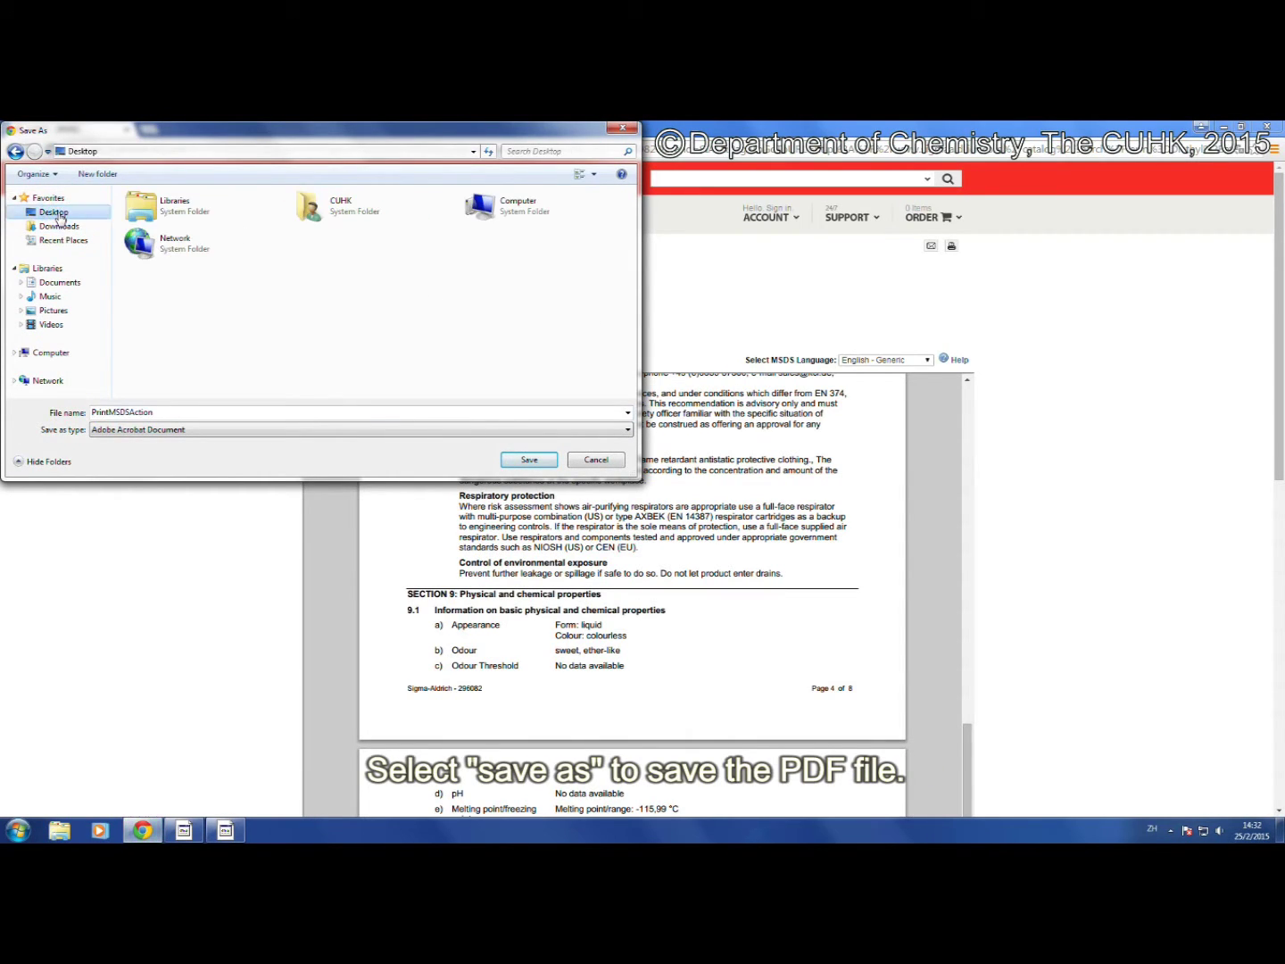
{"action": "double_click", "coordinate": [156, 413]}
{"action": "type", "text": "Di"}
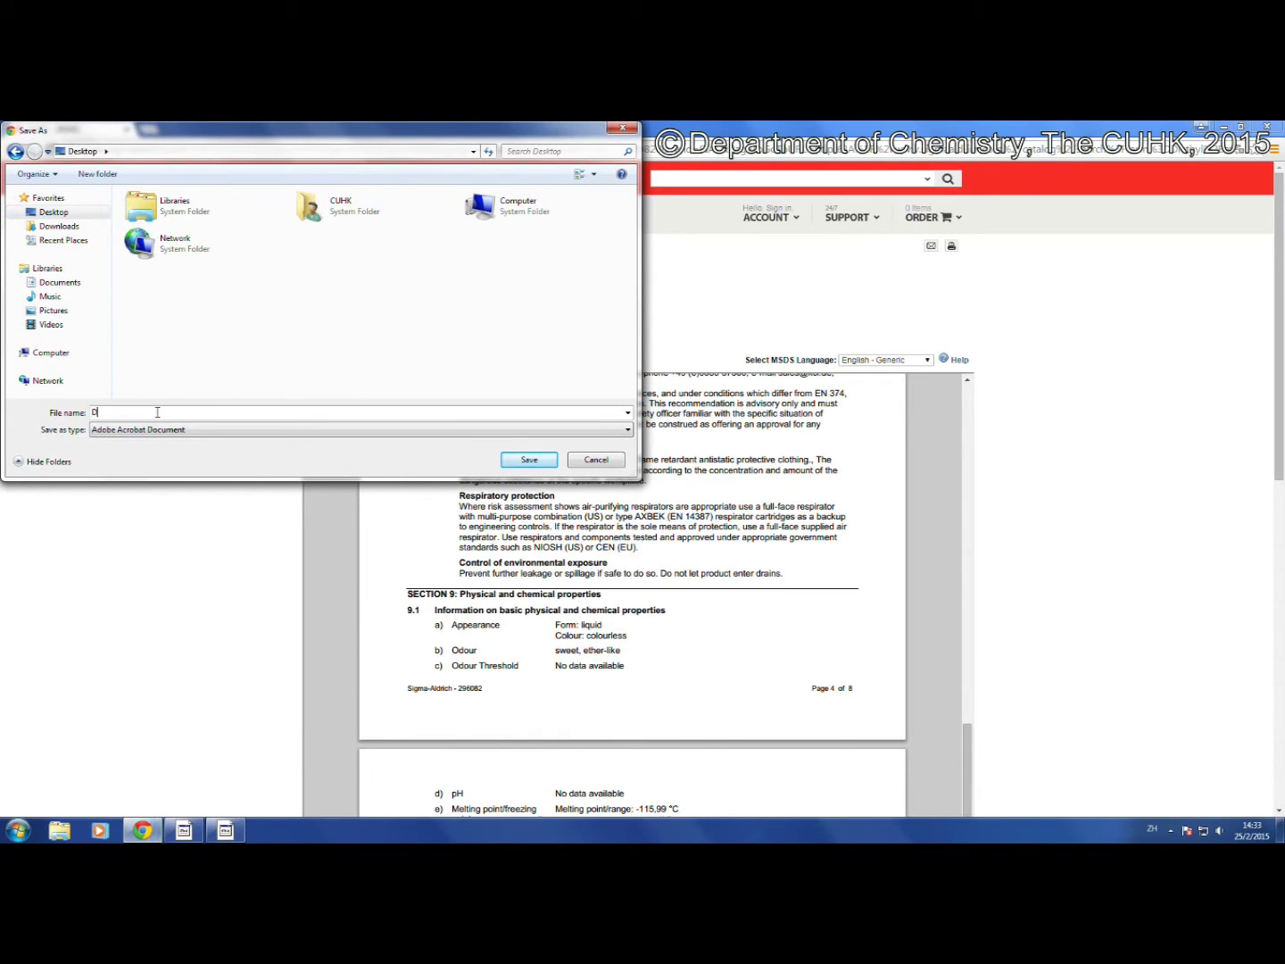
{"action": "type", "text": "ethyl"}
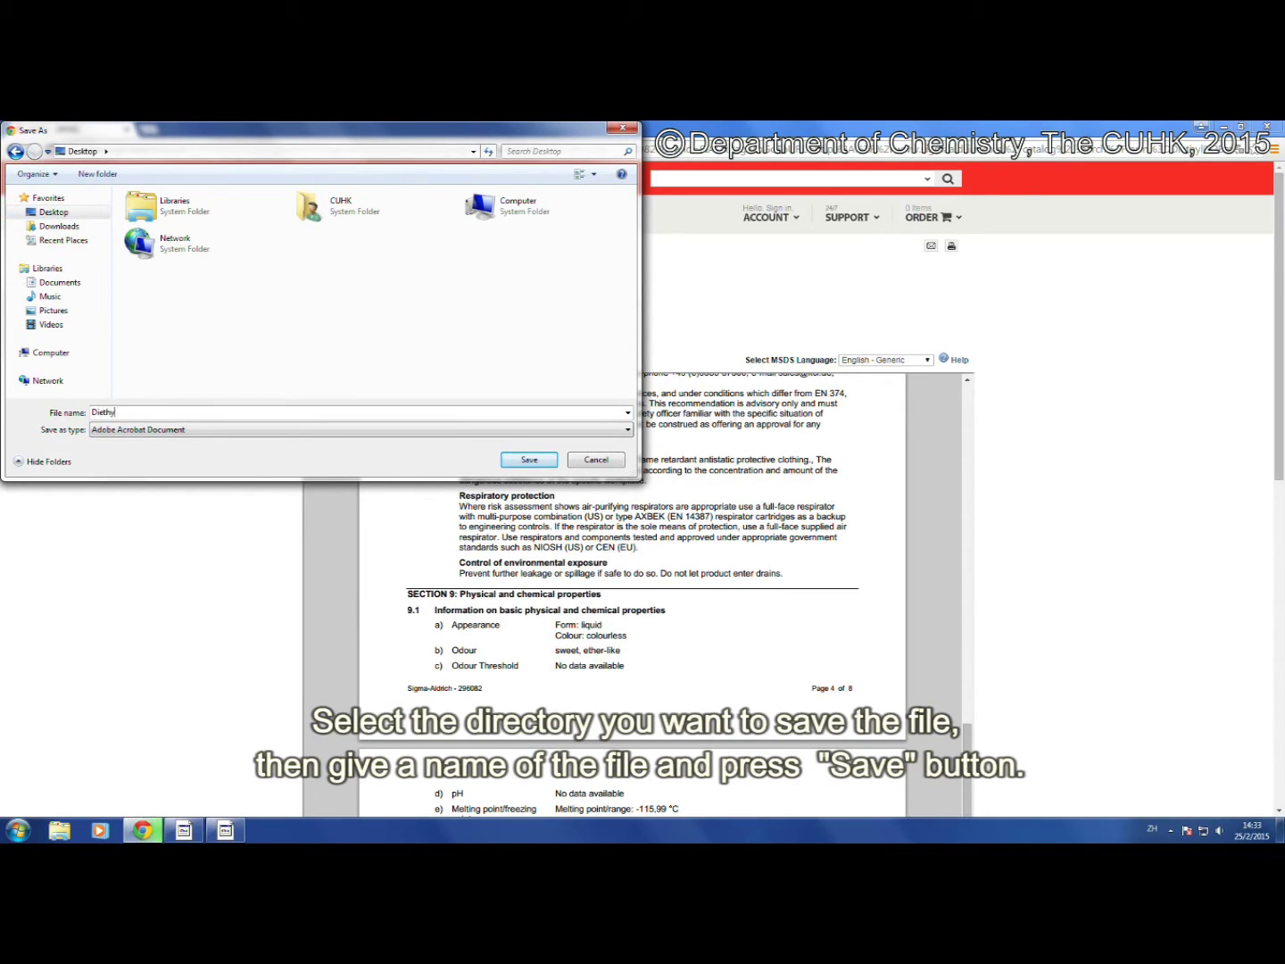
{"action": "type", "text": " ether"}
{"action": "left_click", "coordinate": [529, 461]}
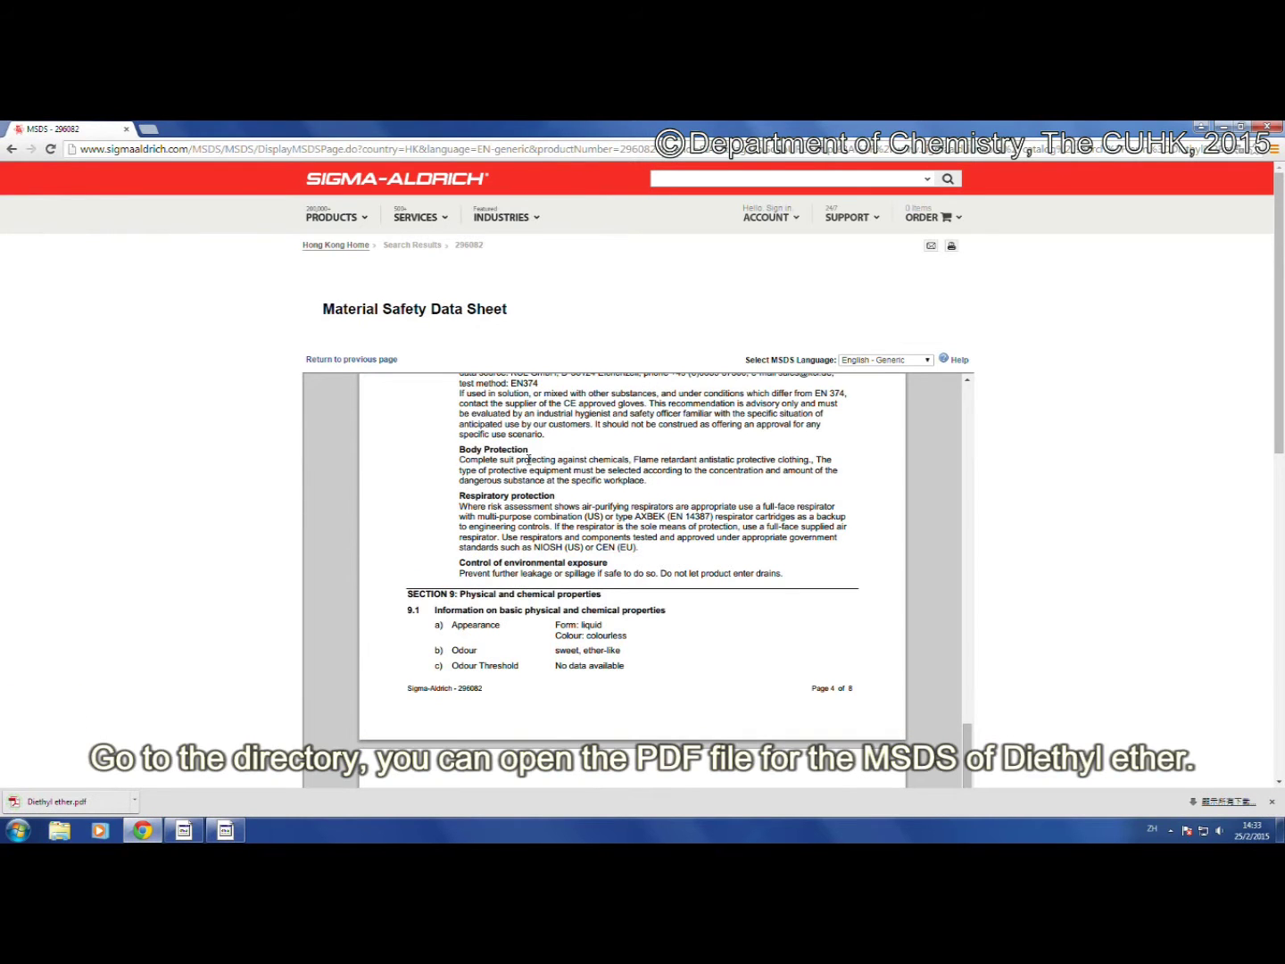
Clear Chrome away and open Diethyl ether.pdf from the desktop in Adobe Reader
{"action": "left_click", "coordinate": [1271, 127]}
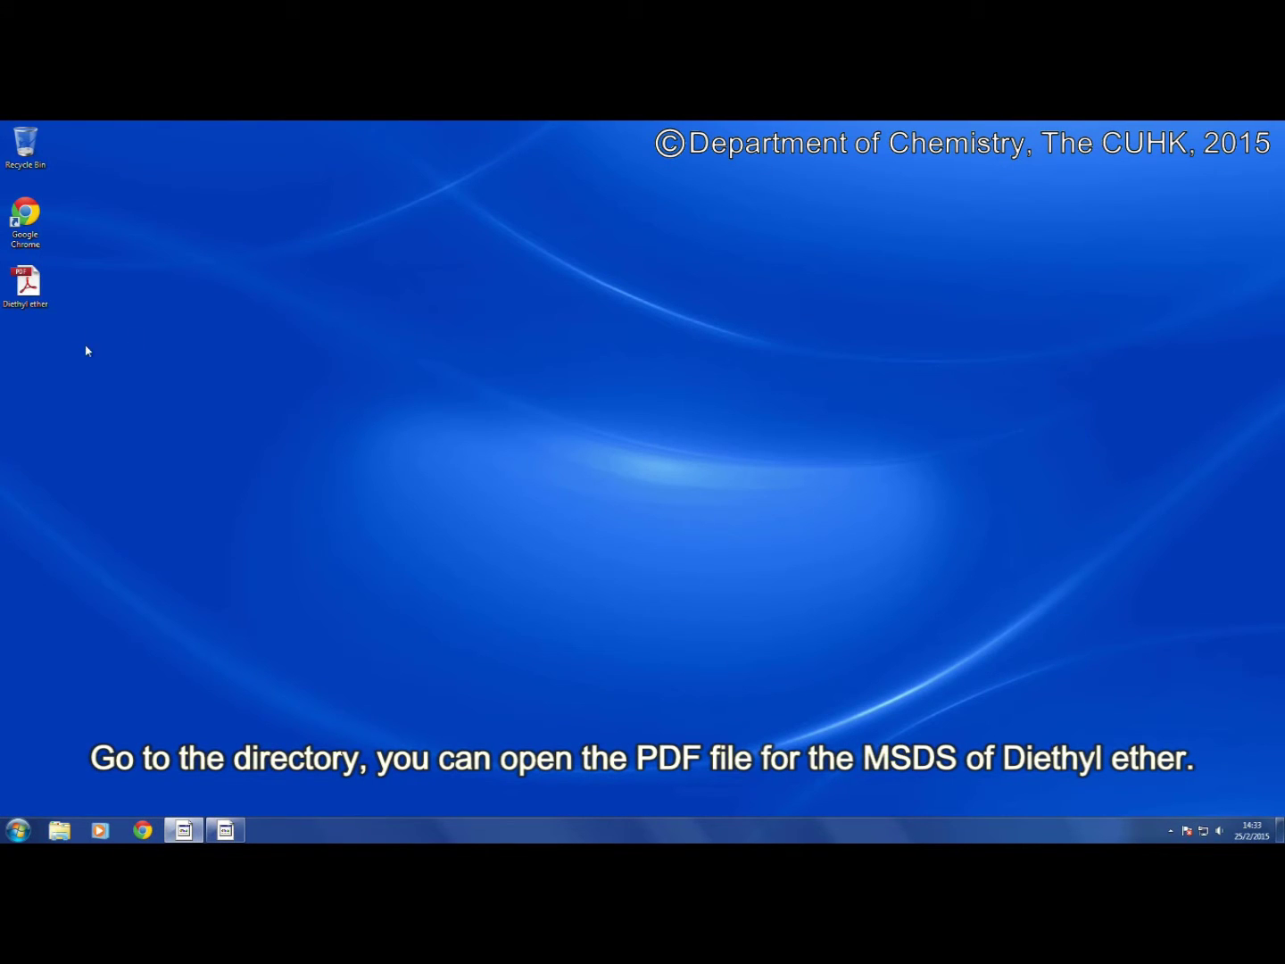
{"action": "double_click", "coordinate": [33, 292]}
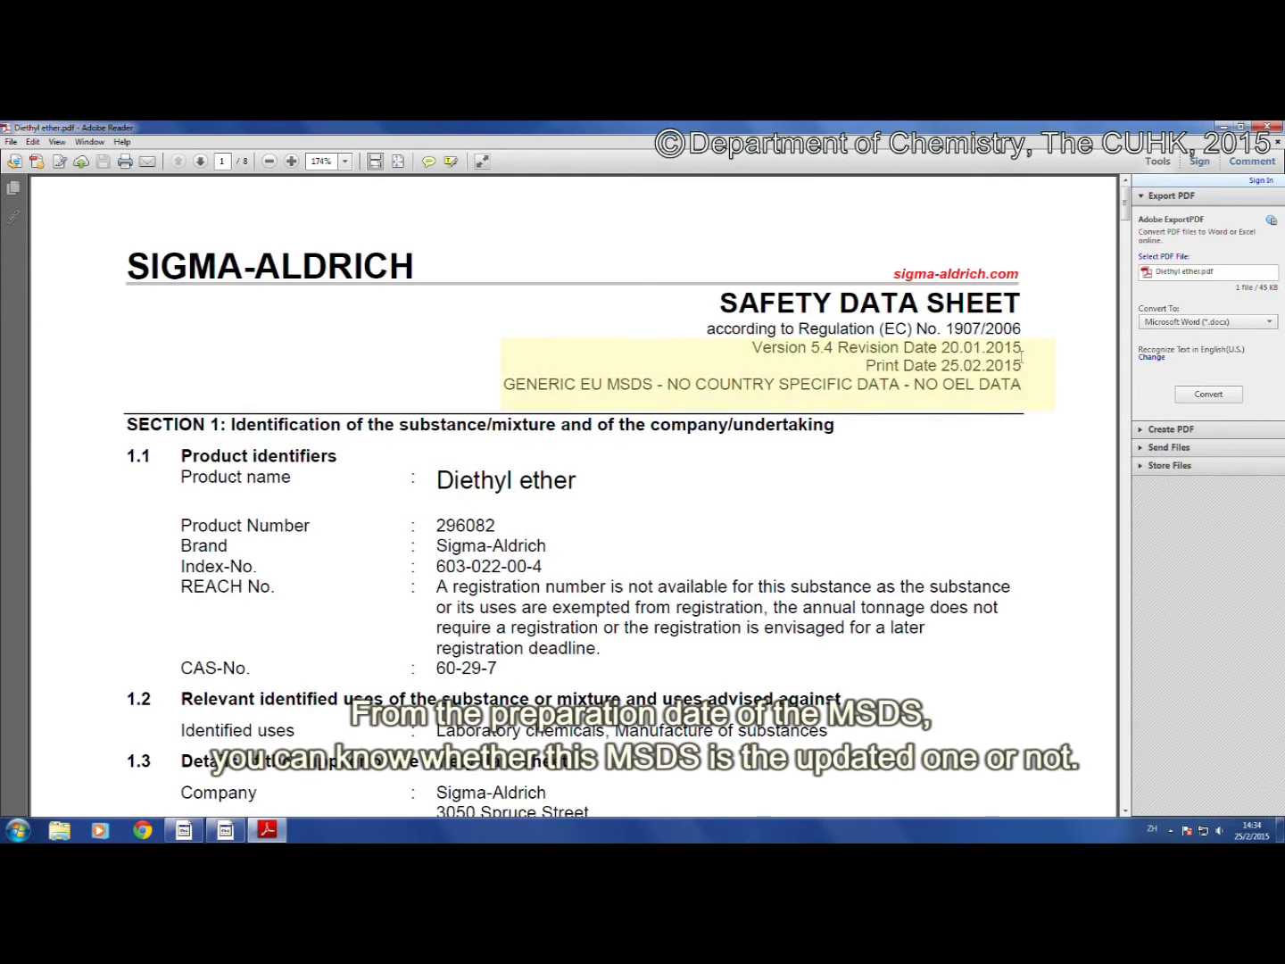
Scroll past the Section 2 hazards to Section 3, showing CAS-No. 60-29-7 at <= 100 %
{"action": "scroll", "coordinate": [879, 606], "scroll_direction": "down", "scroll_amount": 5}
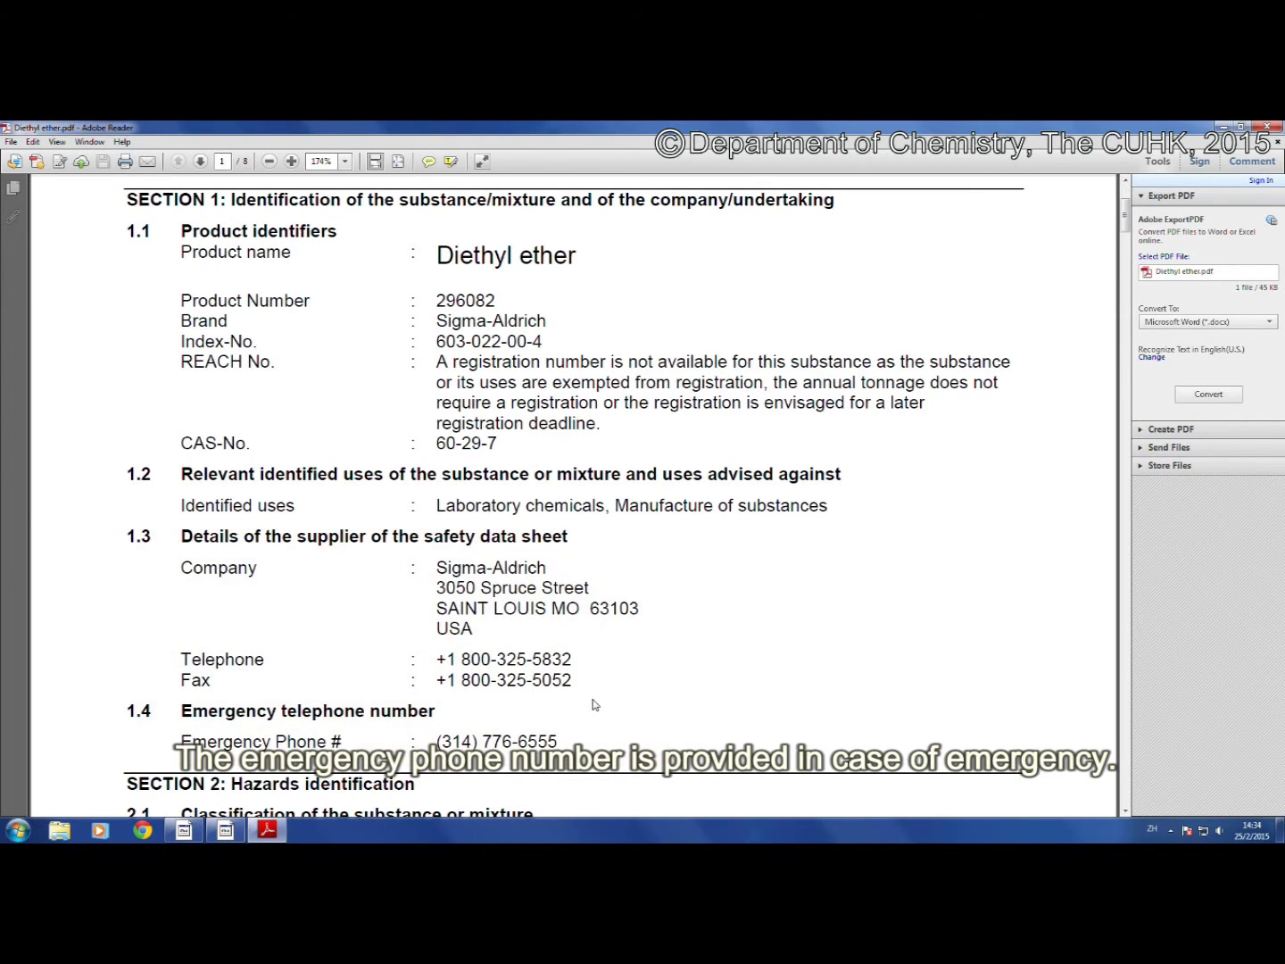
{"action": "scroll", "coordinate": [580, 535], "scroll_direction": "down", "scroll_amount": 5}
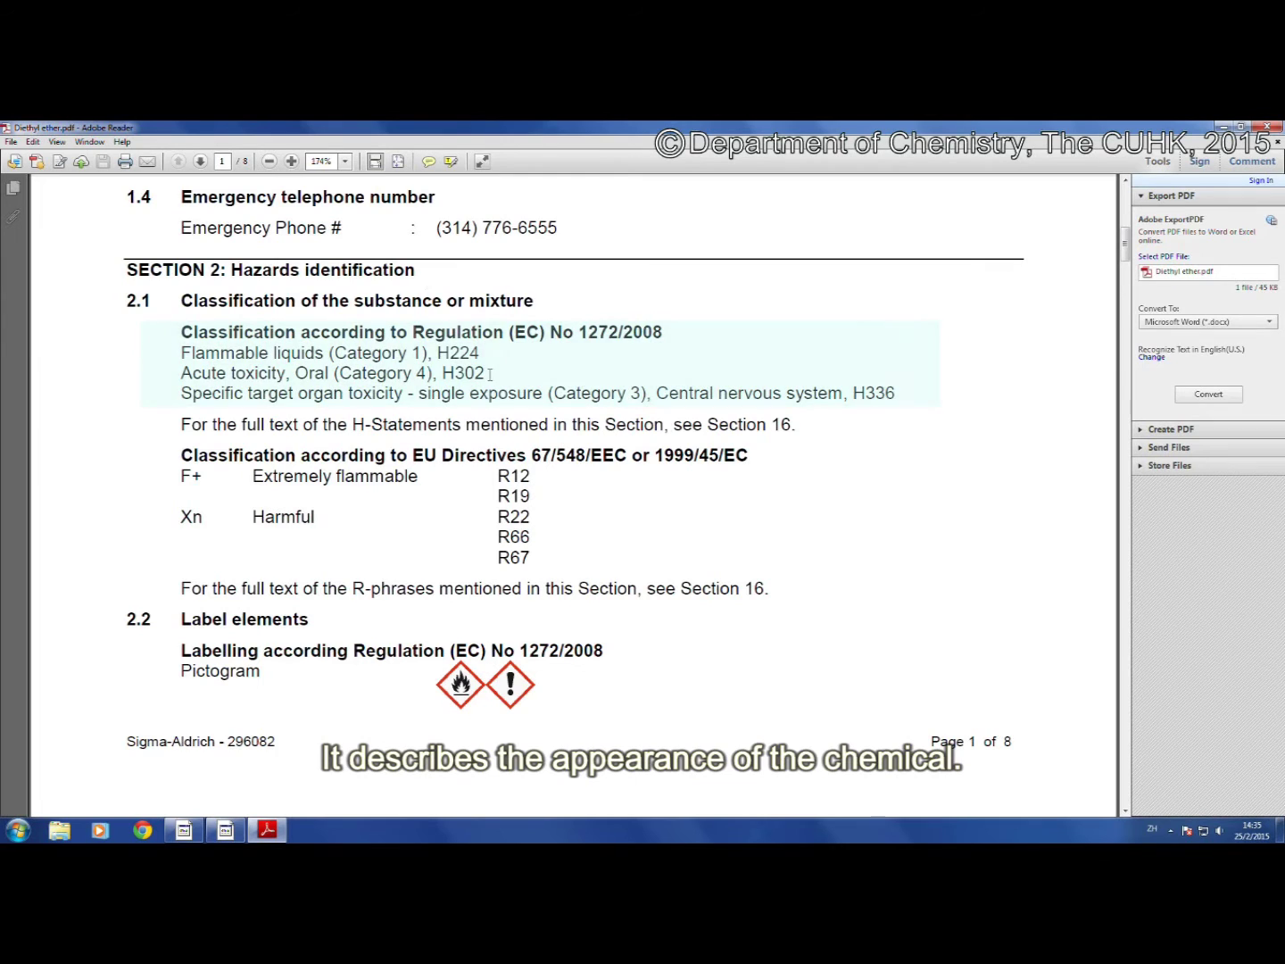
{"action": "scroll", "coordinate": [495, 380], "scroll_direction": "down", "scroll_amount": 5}
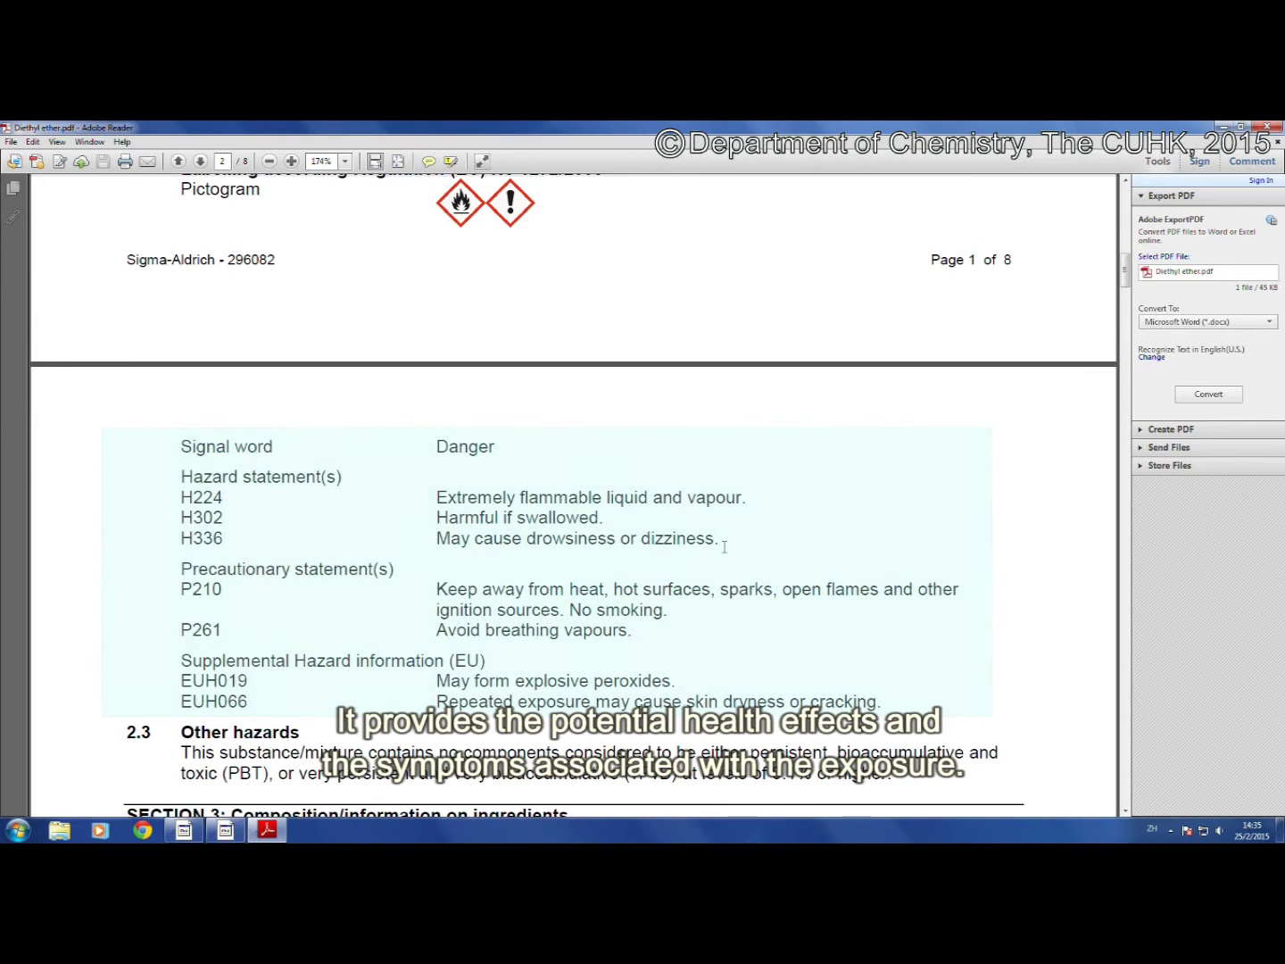
{"action": "scroll", "coordinate": [725, 549], "scroll_direction": "down", "scroll_amount": 3}
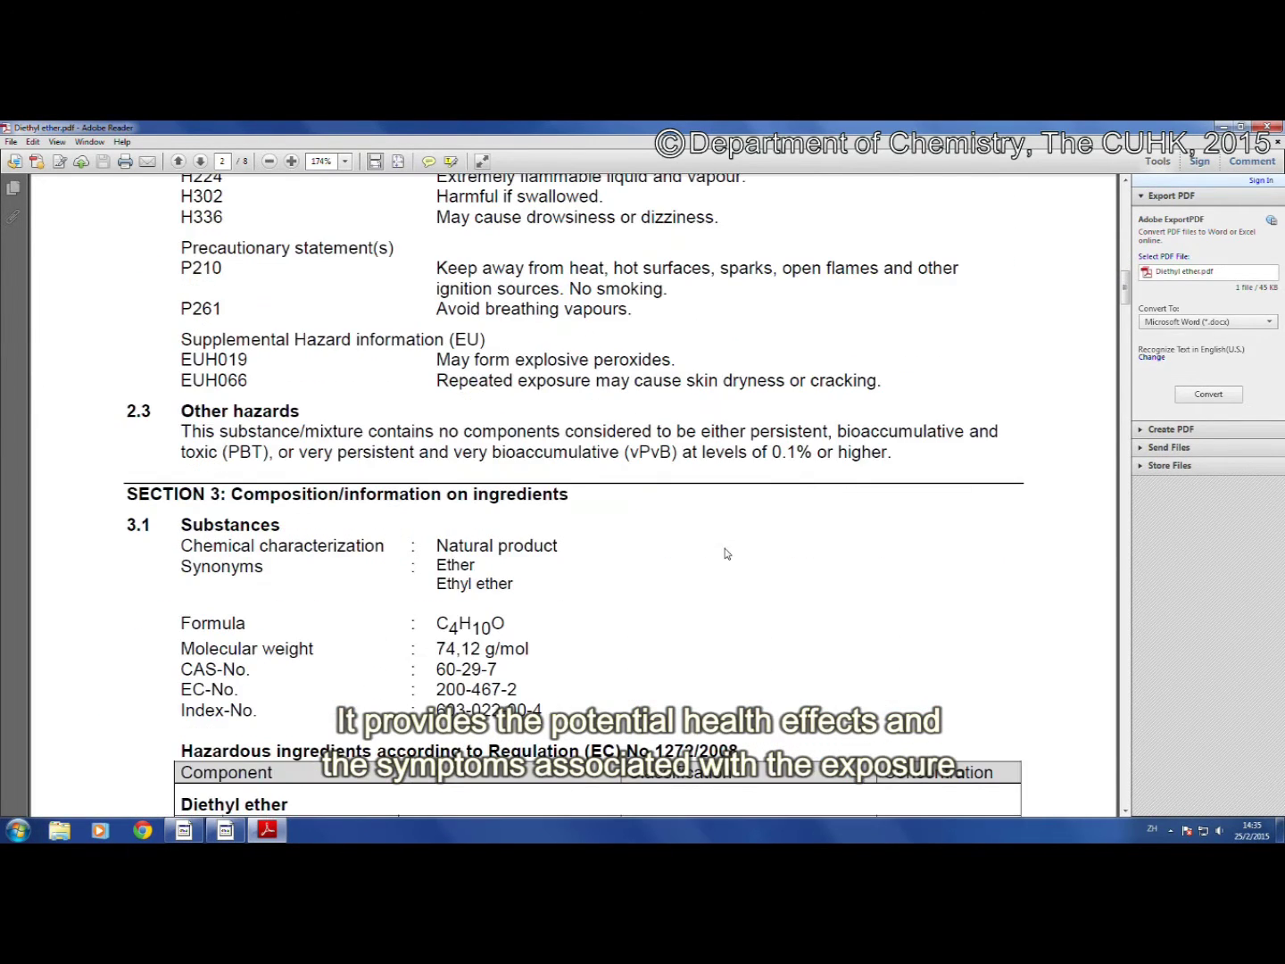
{"action": "scroll", "coordinate": [725, 553], "scroll_direction": "down", "scroll_amount": 2}
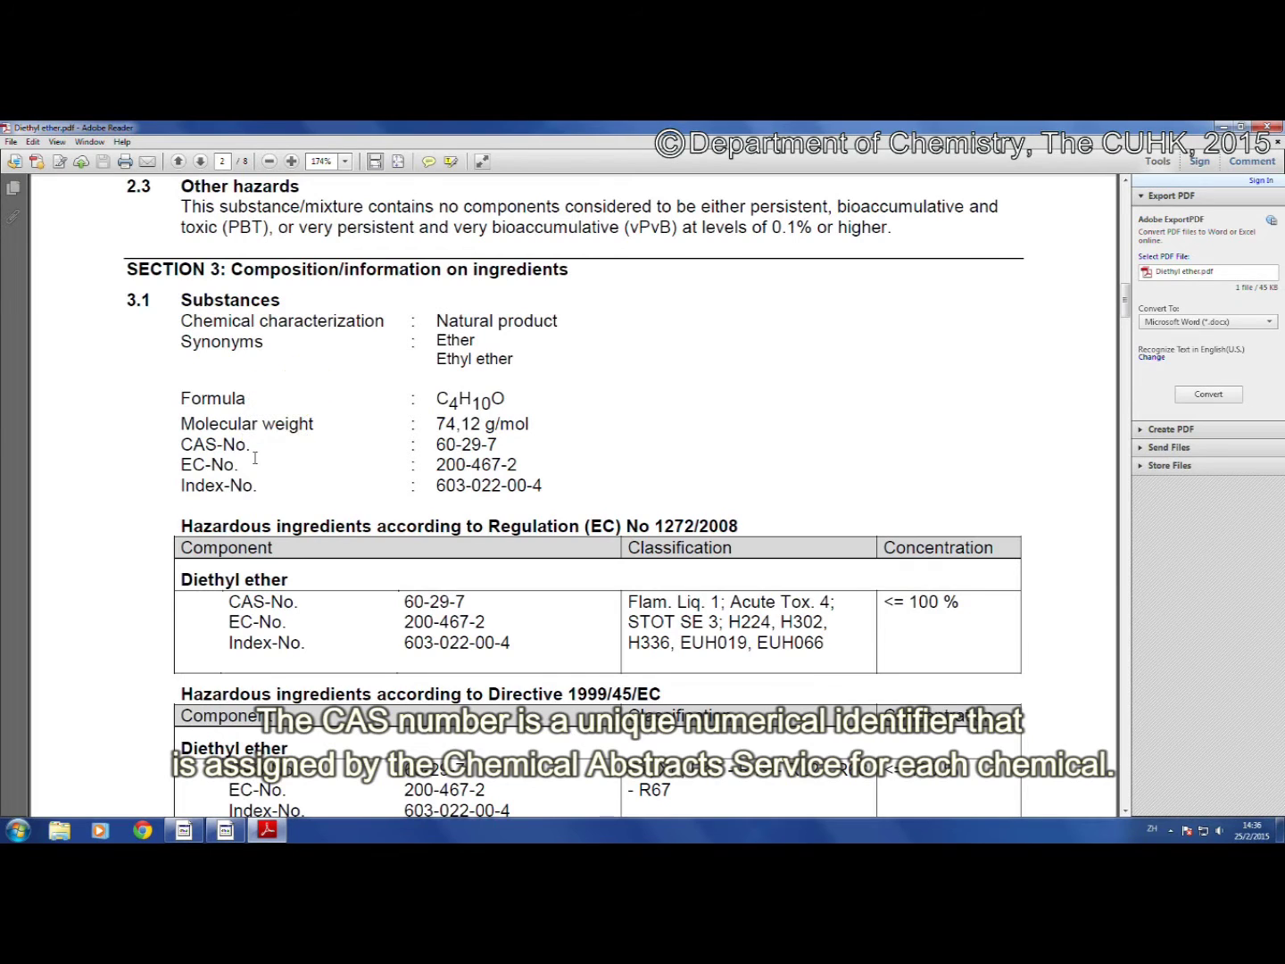
Scroll through the Section 3 ingredient tables to Section 4, First aid measures
{"action": "scroll", "coordinate": [254, 458], "scroll_direction": "down", "scroll_amount": 10}
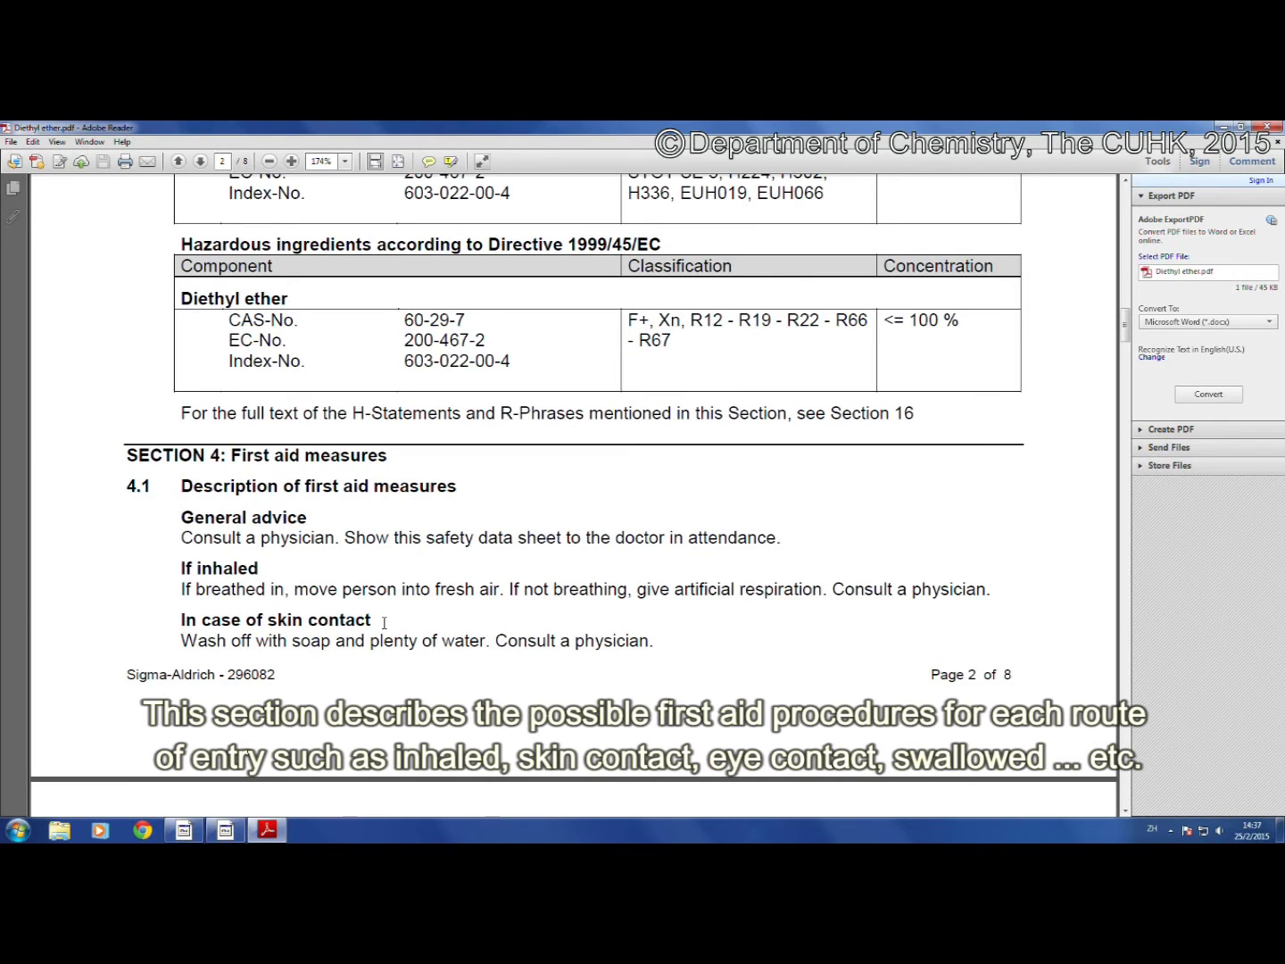
Scroll through Sections 4, 5 and 6 to Section 7, Handling and storage, on page 3
{"action": "scroll", "coordinate": [383, 622], "scroll_direction": "down", "scroll_amount": 5}
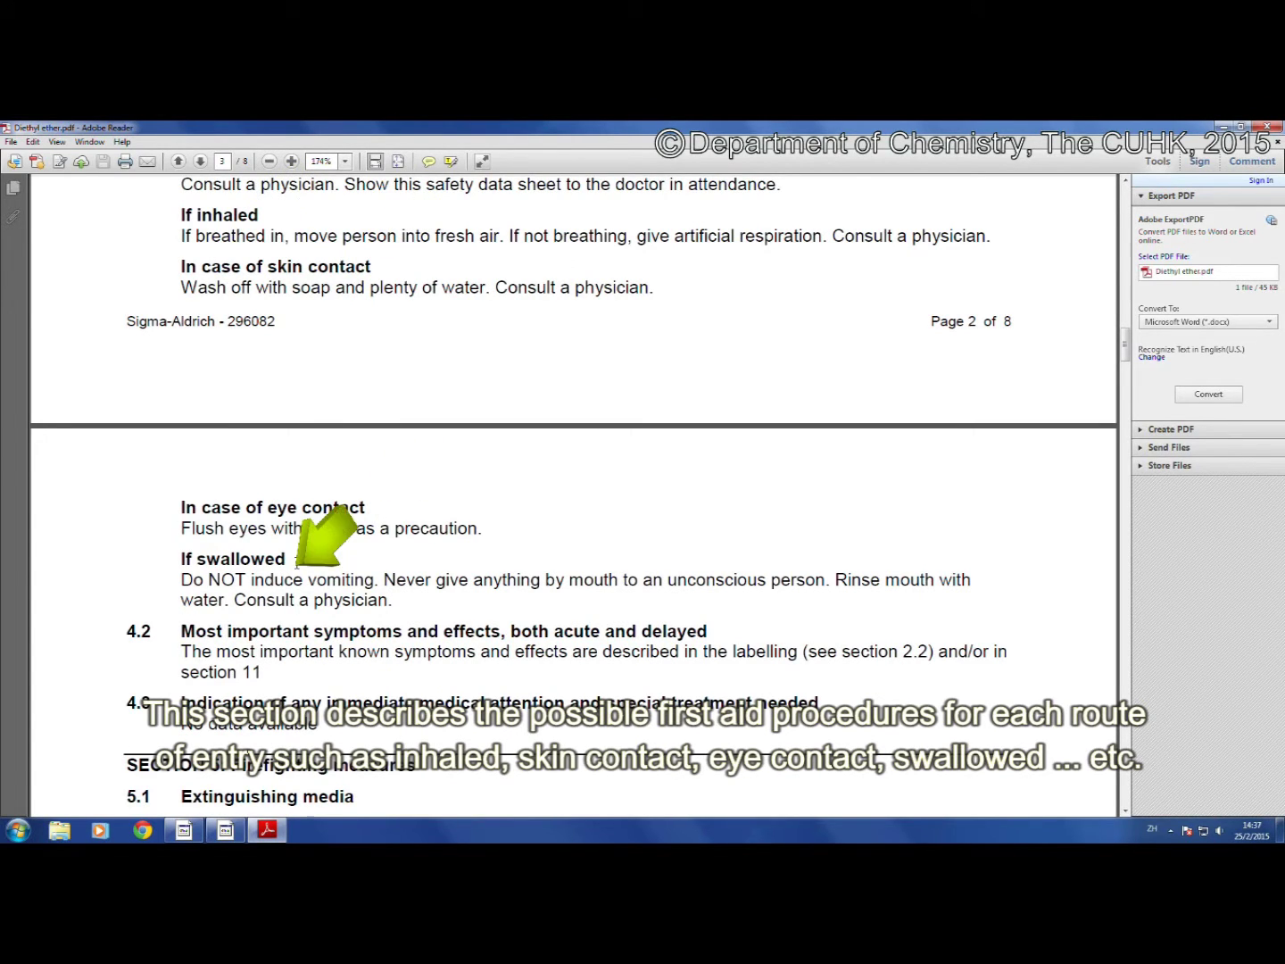
{"action": "scroll", "coordinate": [296, 562], "scroll_direction": "down", "scroll_amount": 6}
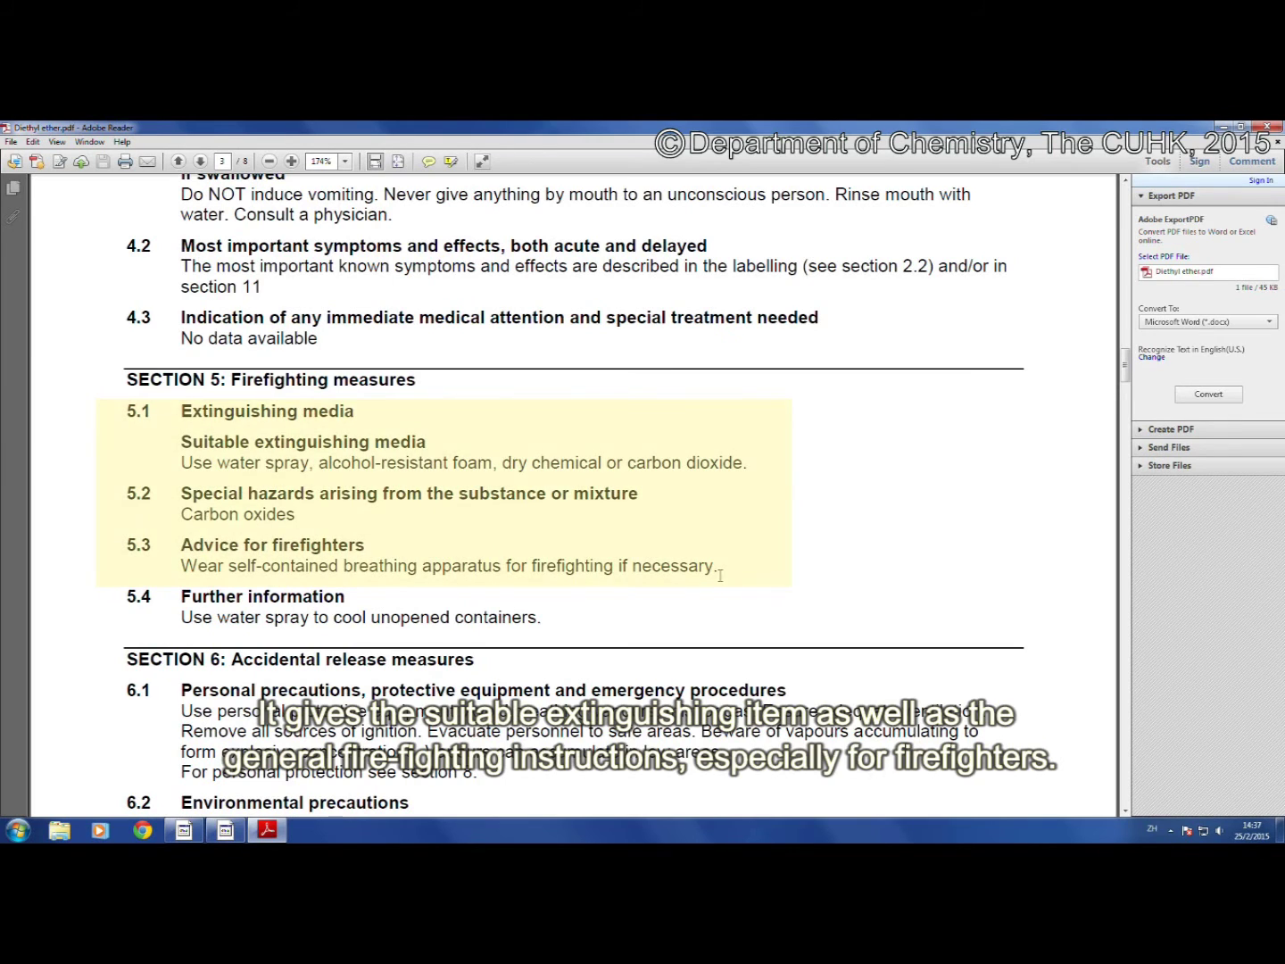
{"action": "scroll", "coordinate": [721, 575], "scroll_direction": "down", "scroll_amount": 10}
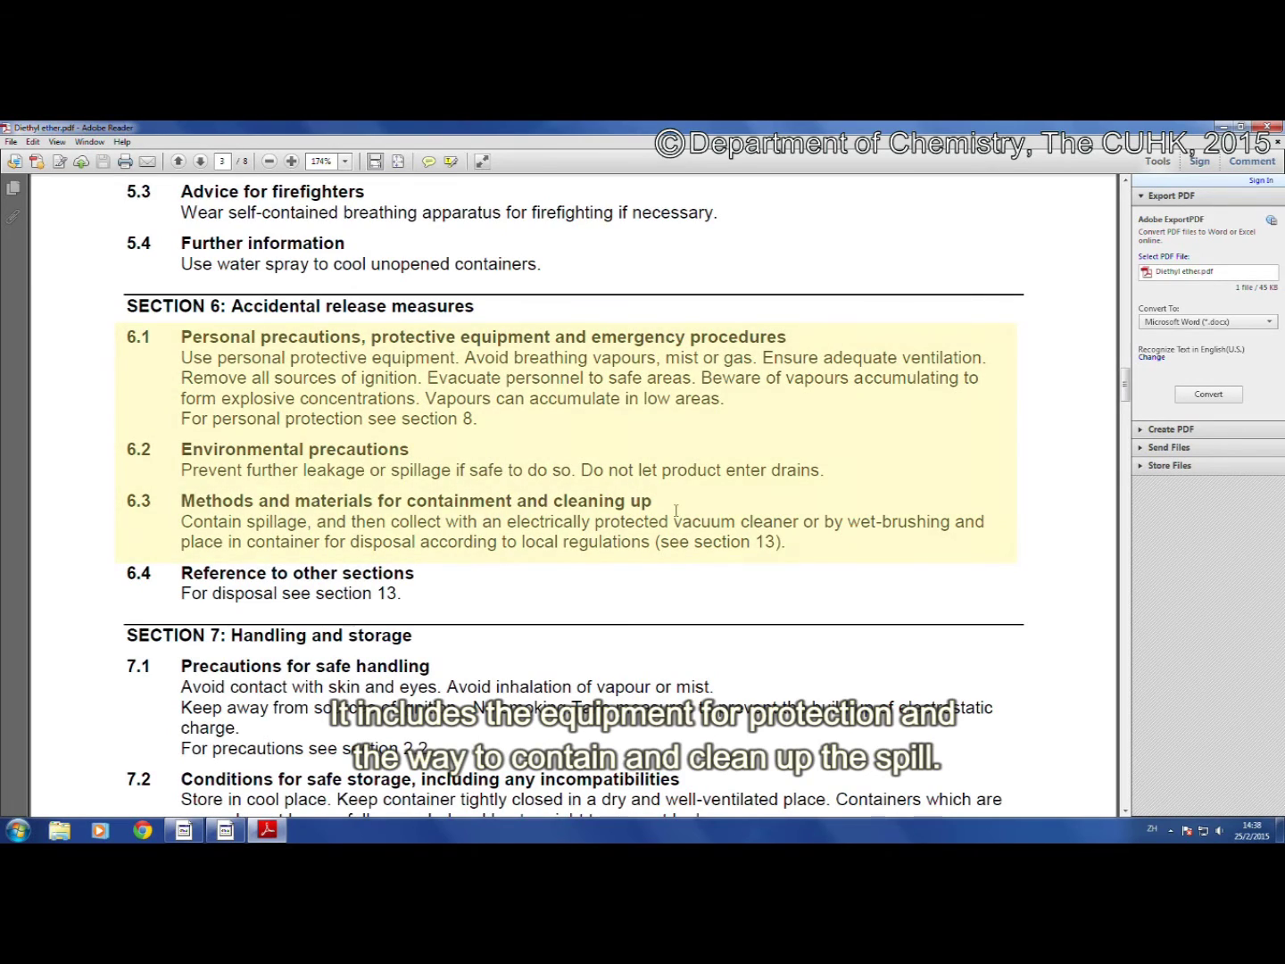
{"action": "scroll", "coordinate": [676, 510], "scroll_direction": "down", "scroll_amount": 5}
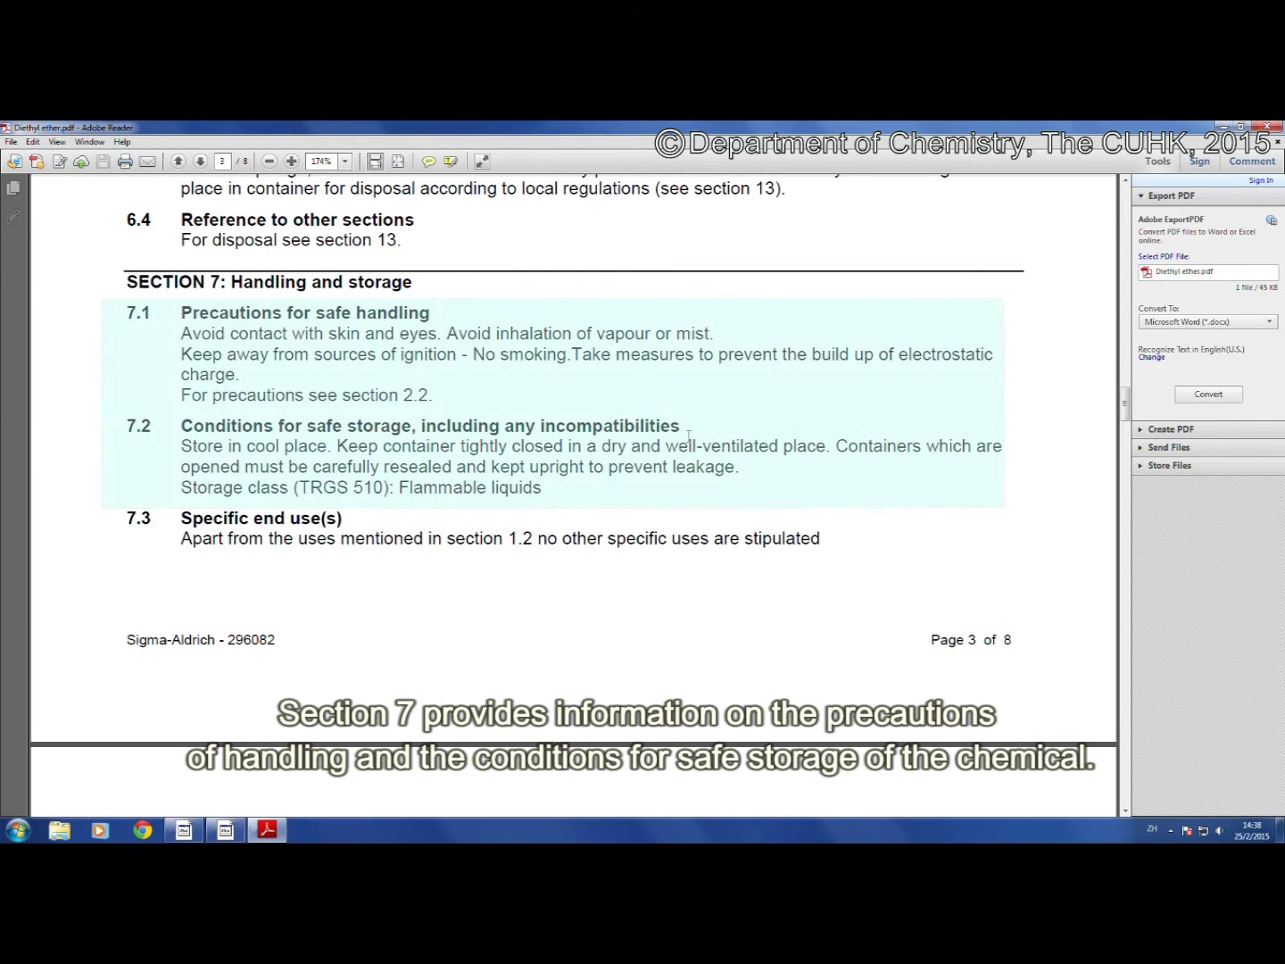
Scroll through Sections 7 and 8 to where Section 9 begins on page 4
{"action": "scroll", "coordinate": [639, 573], "scroll_direction": "down", "scroll_amount": 9}
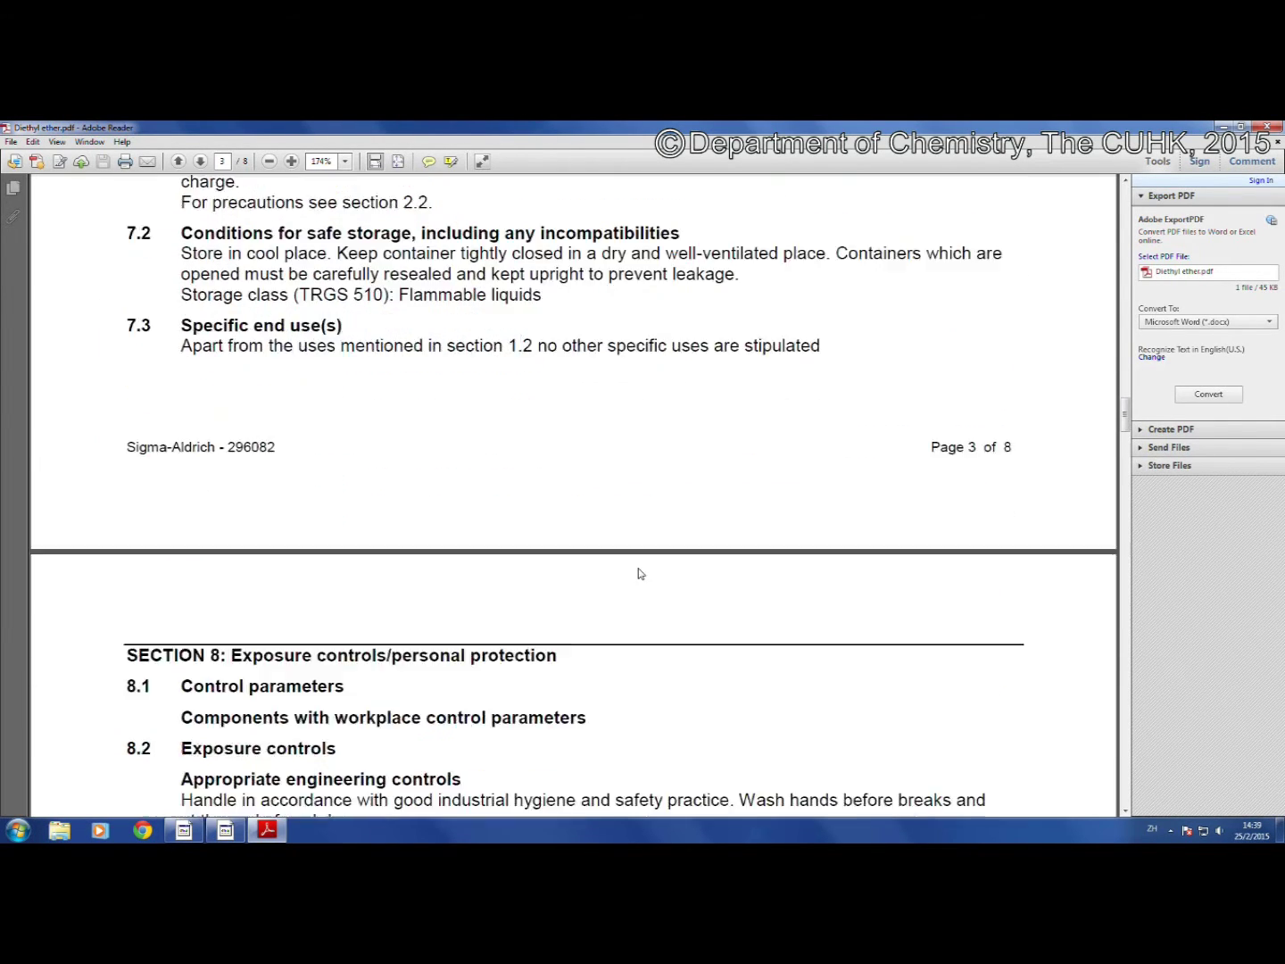
{"action": "scroll", "coordinate": [639, 572], "scroll_direction": "down", "scroll_amount": 1}
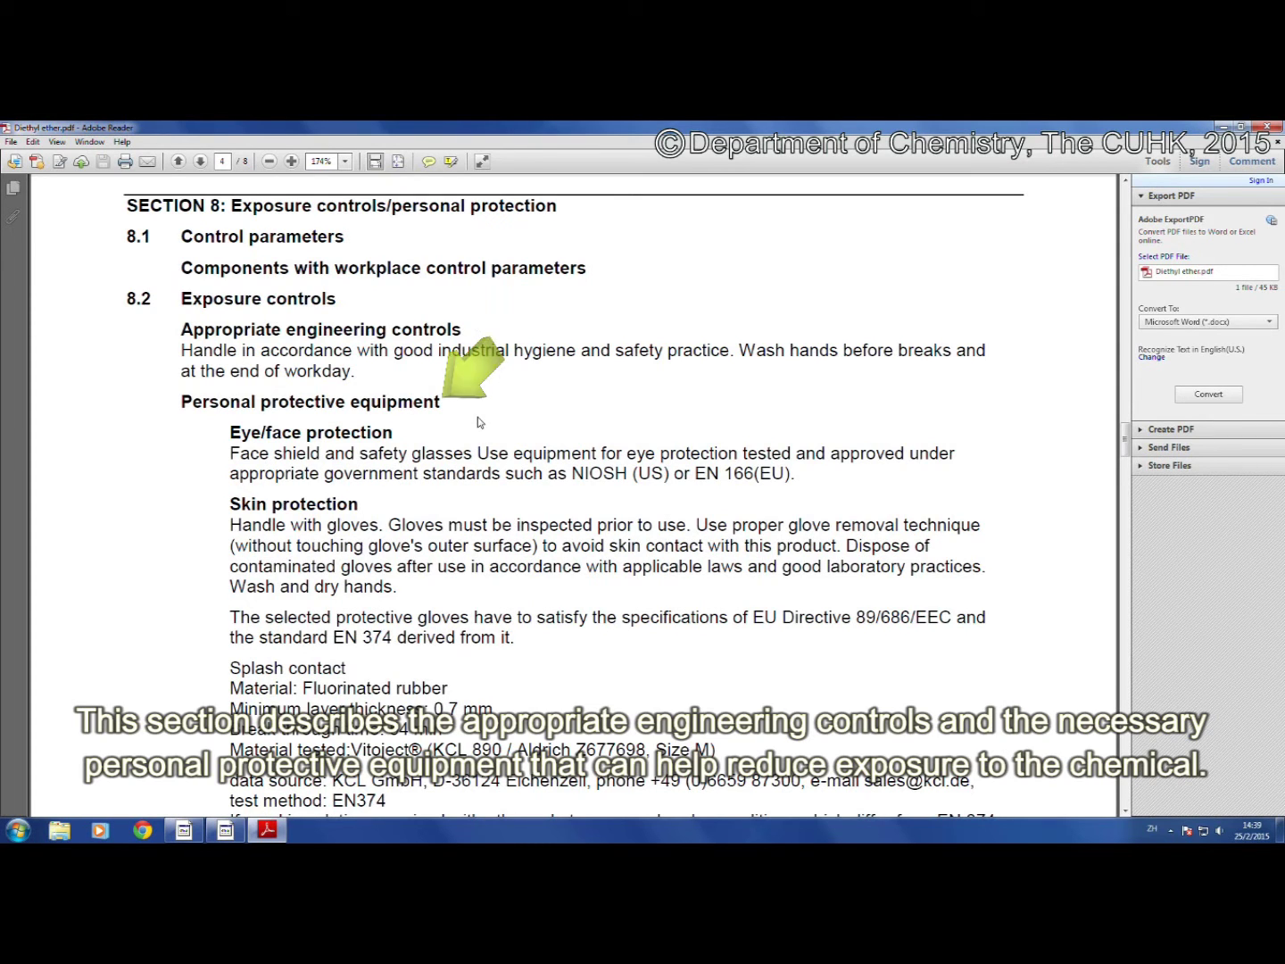
{"action": "scroll", "coordinate": [478, 416], "scroll_direction": "down", "scroll_amount": 10}
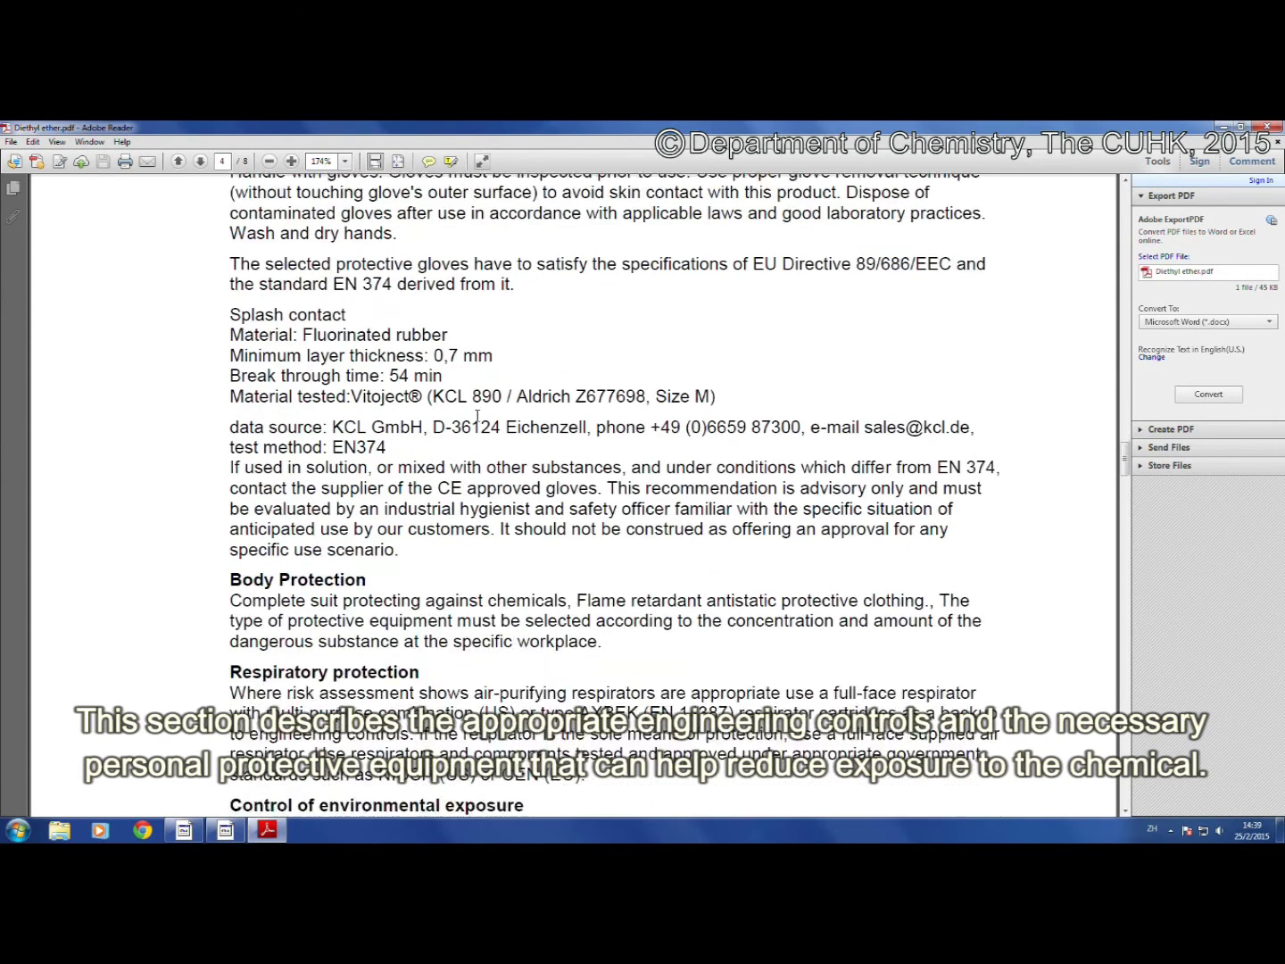
{"action": "scroll", "coordinate": [478, 417], "scroll_direction": "down", "scroll_amount": 6}
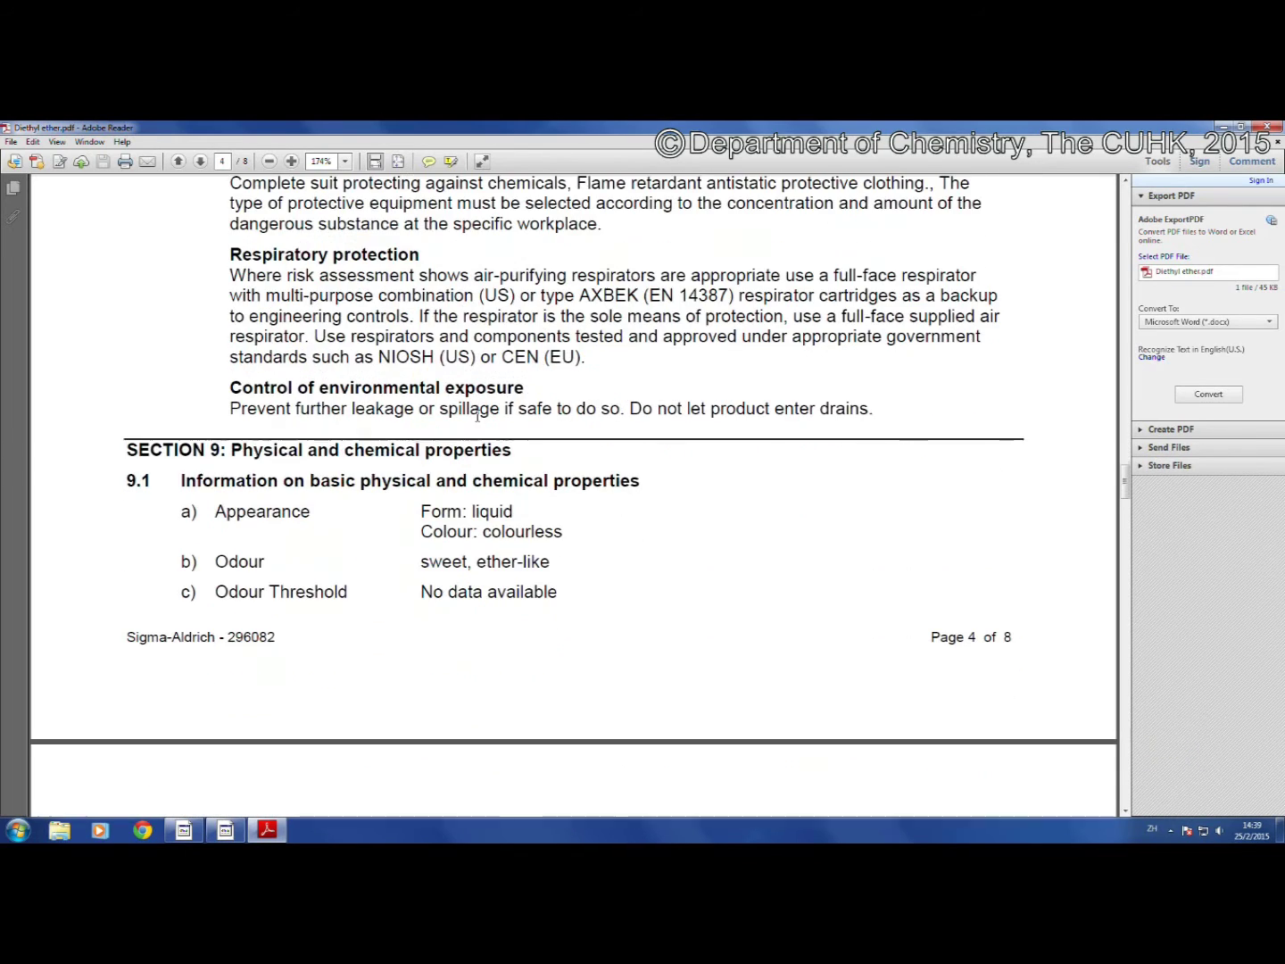
Scroll through the Section 9 property list until all of Section 10 shows on page 5
{"action": "scroll", "coordinate": [576, 541], "scroll_direction": "down", "scroll_amount": 7}
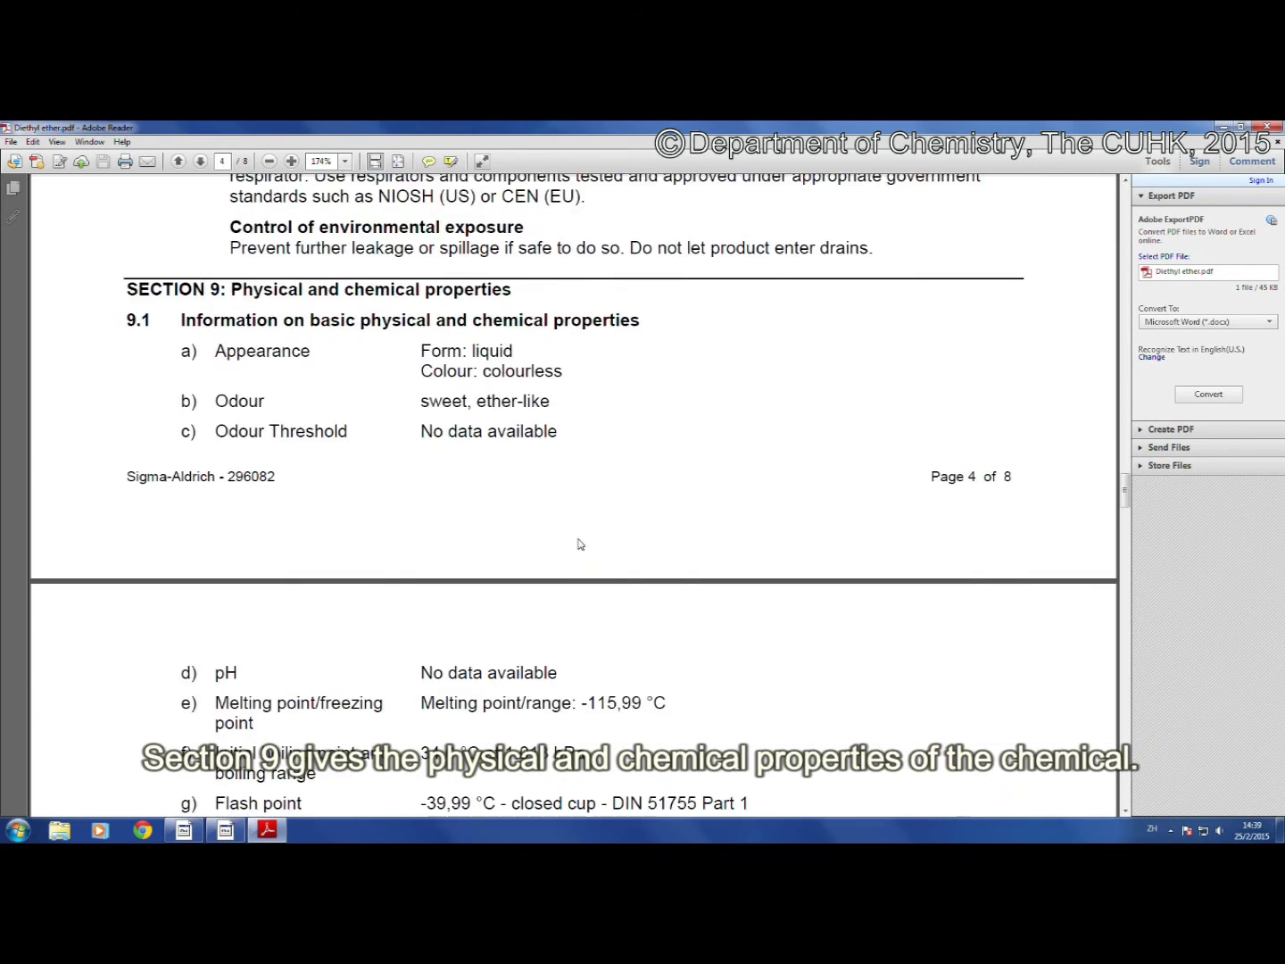
{"action": "scroll", "coordinate": [577, 538], "scroll_direction": "down", "scroll_amount": 2}
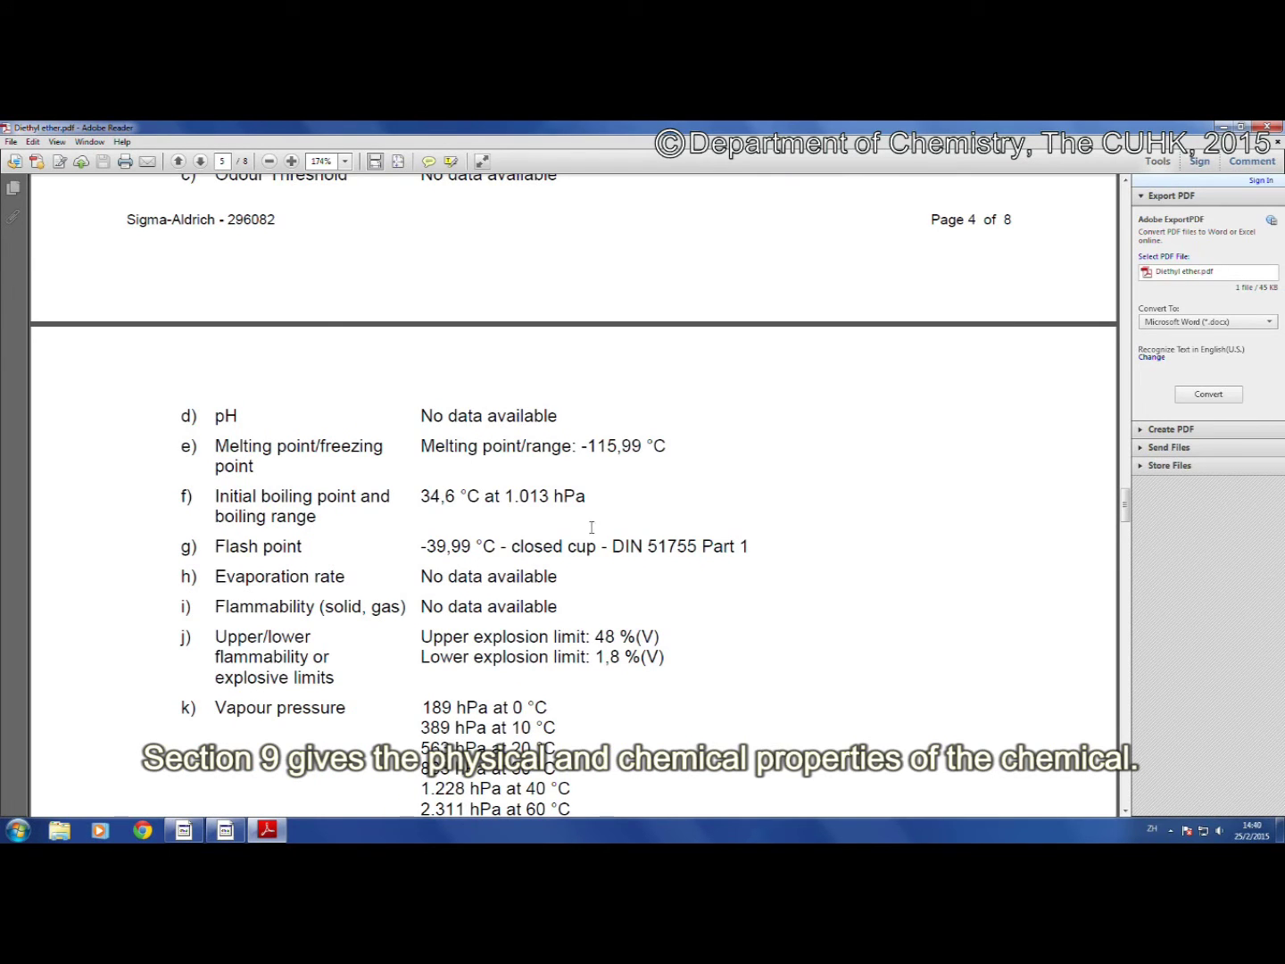
{"action": "scroll", "coordinate": [593, 513], "scroll_direction": "down", "scroll_amount": 6}
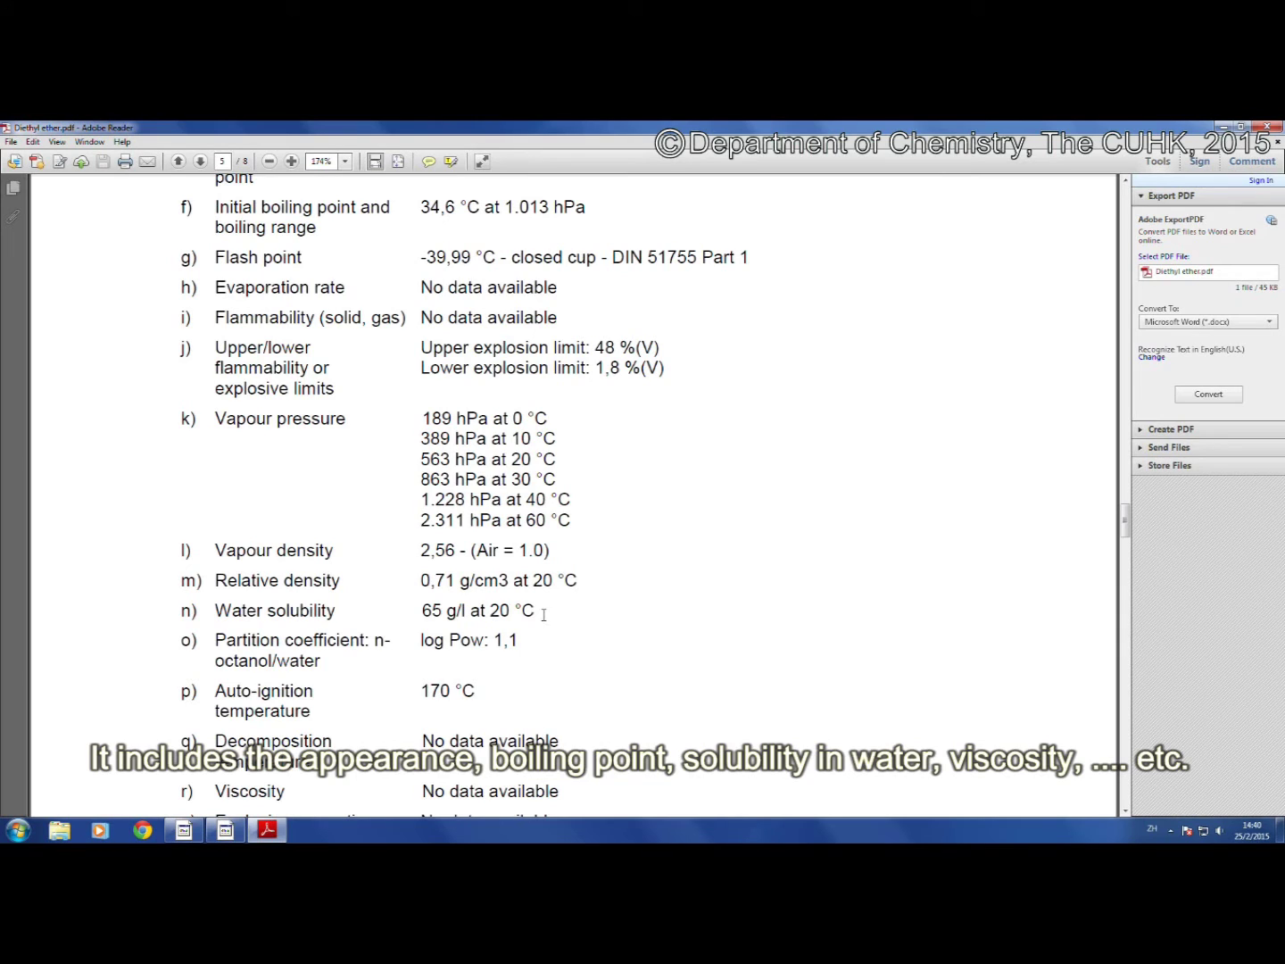
{"action": "scroll", "coordinate": [548, 652], "scroll_direction": "down", "scroll_amount": 3}
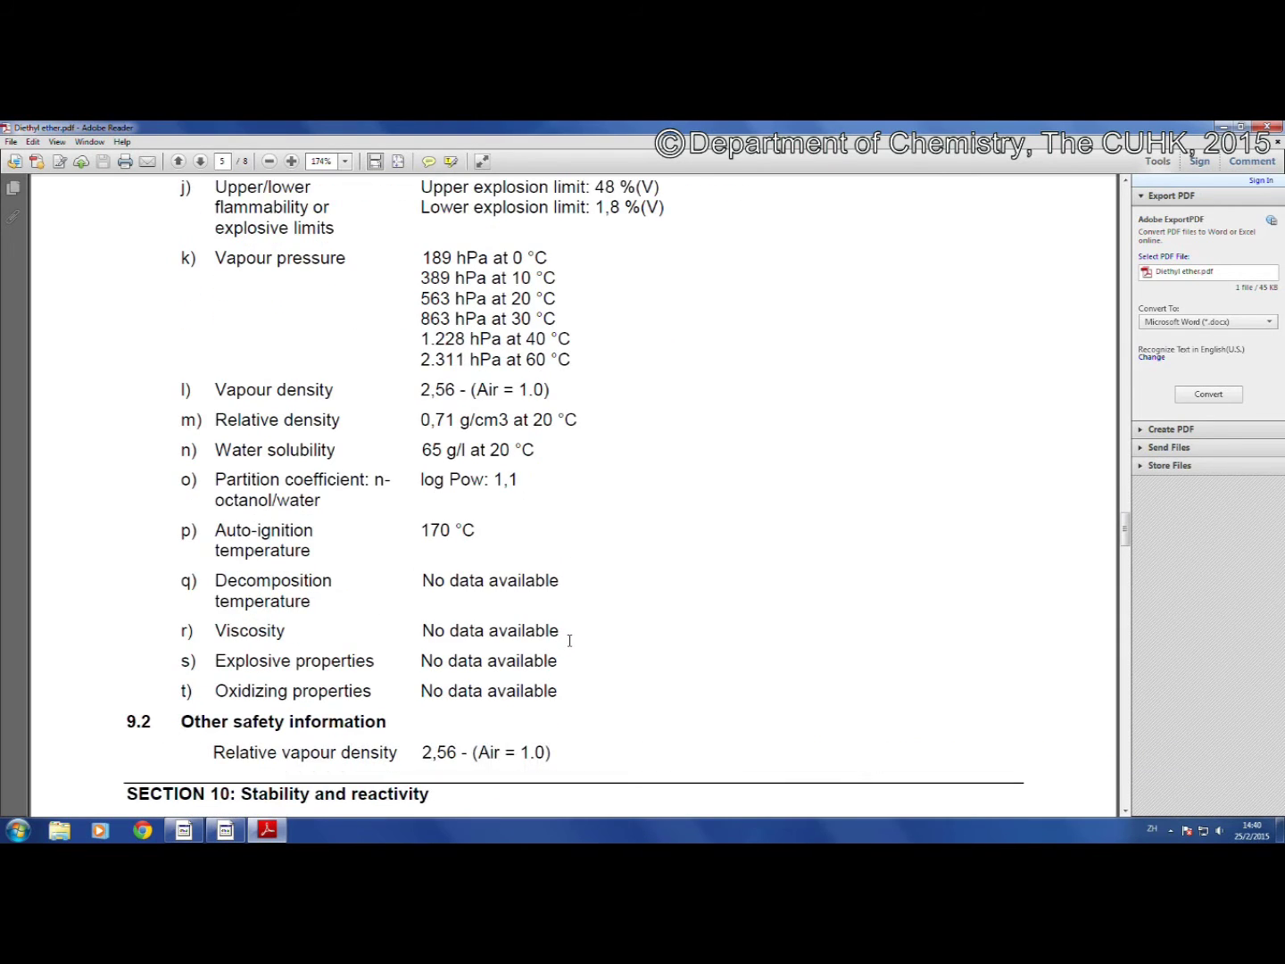
{"action": "scroll", "coordinate": [568, 640], "scroll_direction": "down", "scroll_amount": 9}
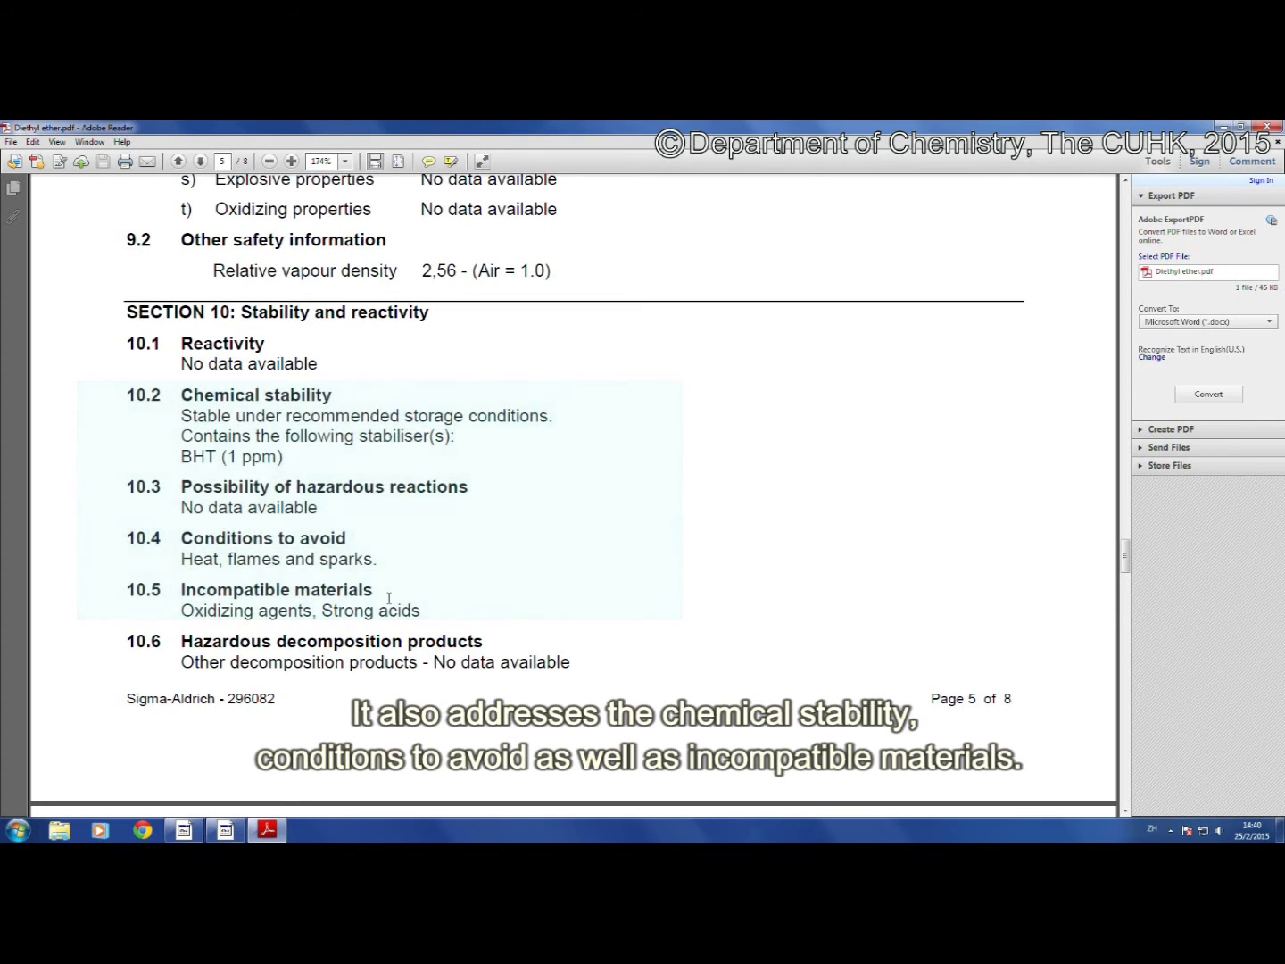
Scroll past the toxicological and ecological information on pages 6–7 to Section 13 disposal and Section 14 transport
{"action": "scroll", "coordinate": [389, 598], "scroll_direction": "down", "scroll_amount": 10}
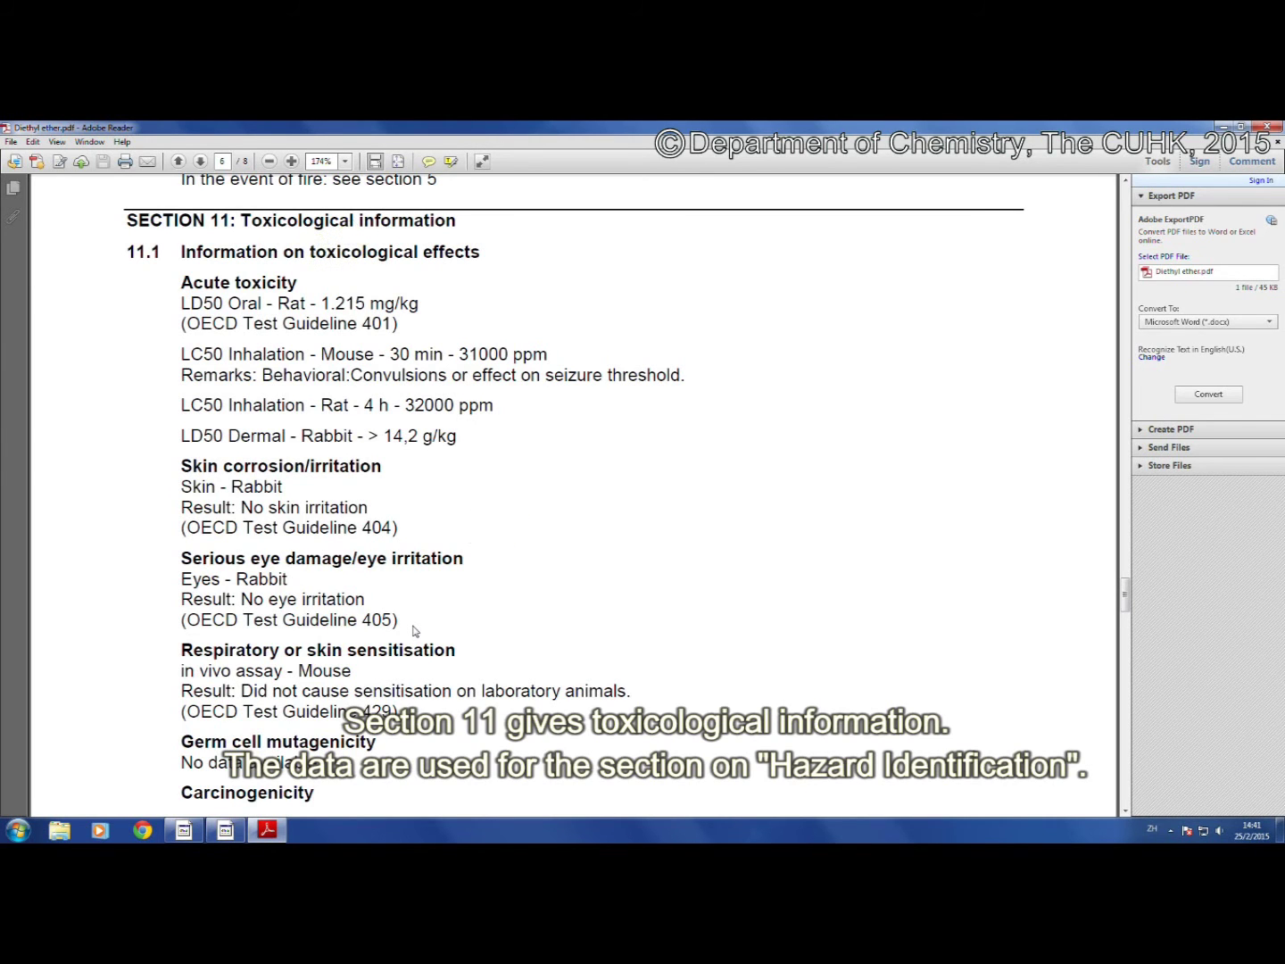
{"action": "scroll", "coordinate": [413, 630], "scroll_direction": "down", "scroll_amount": 10}
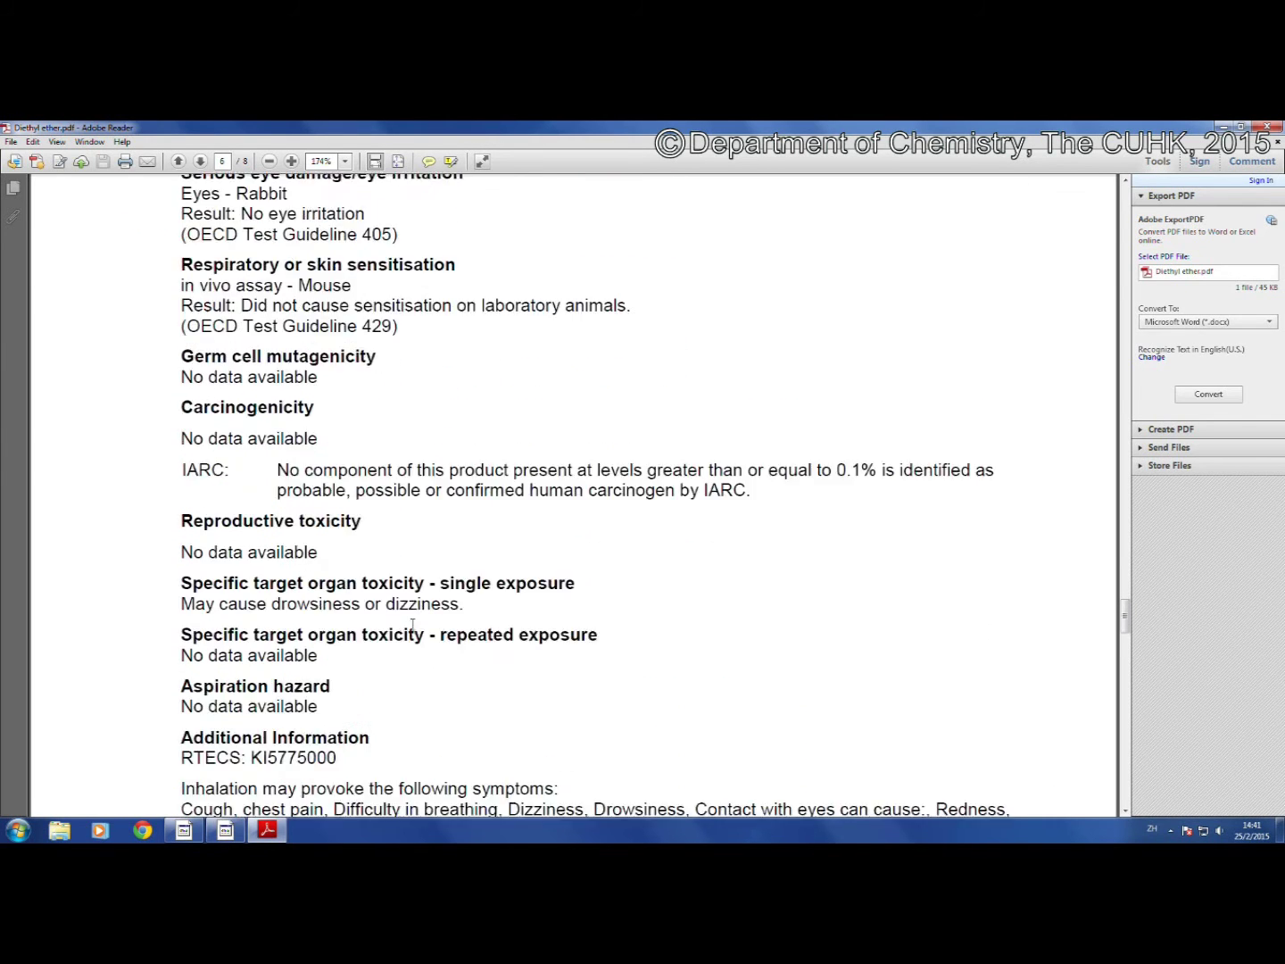
{"action": "scroll", "coordinate": [413, 624], "scroll_direction": "down", "scroll_amount": 5}
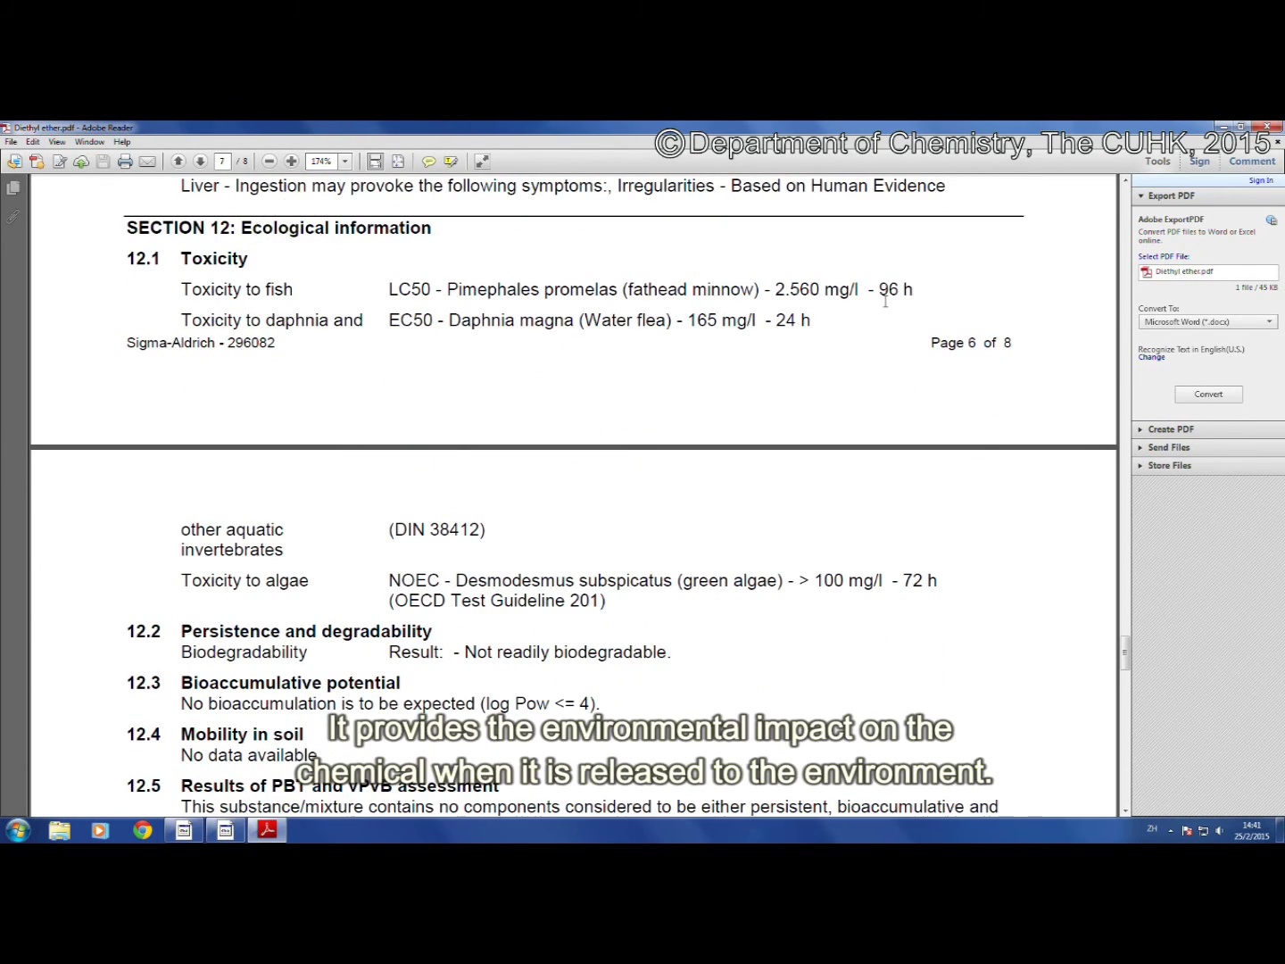
{"action": "scroll", "coordinate": [874, 322], "scroll_direction": "down", "scroll_amount": 2}
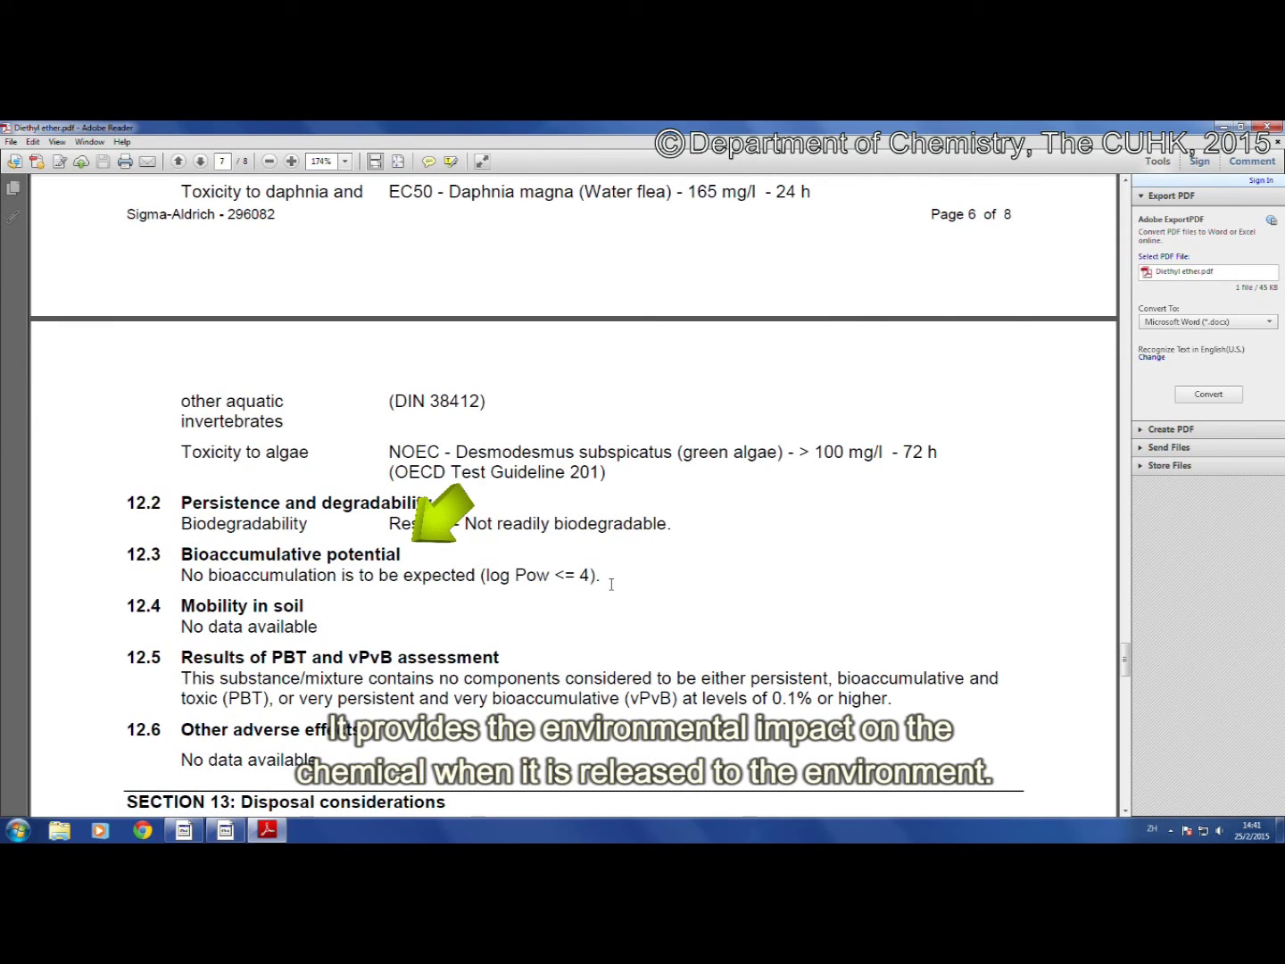
{"action": "scroll", "coordinate": [611, 584], "scroll_direction": "down", "scroll_amount": 3}
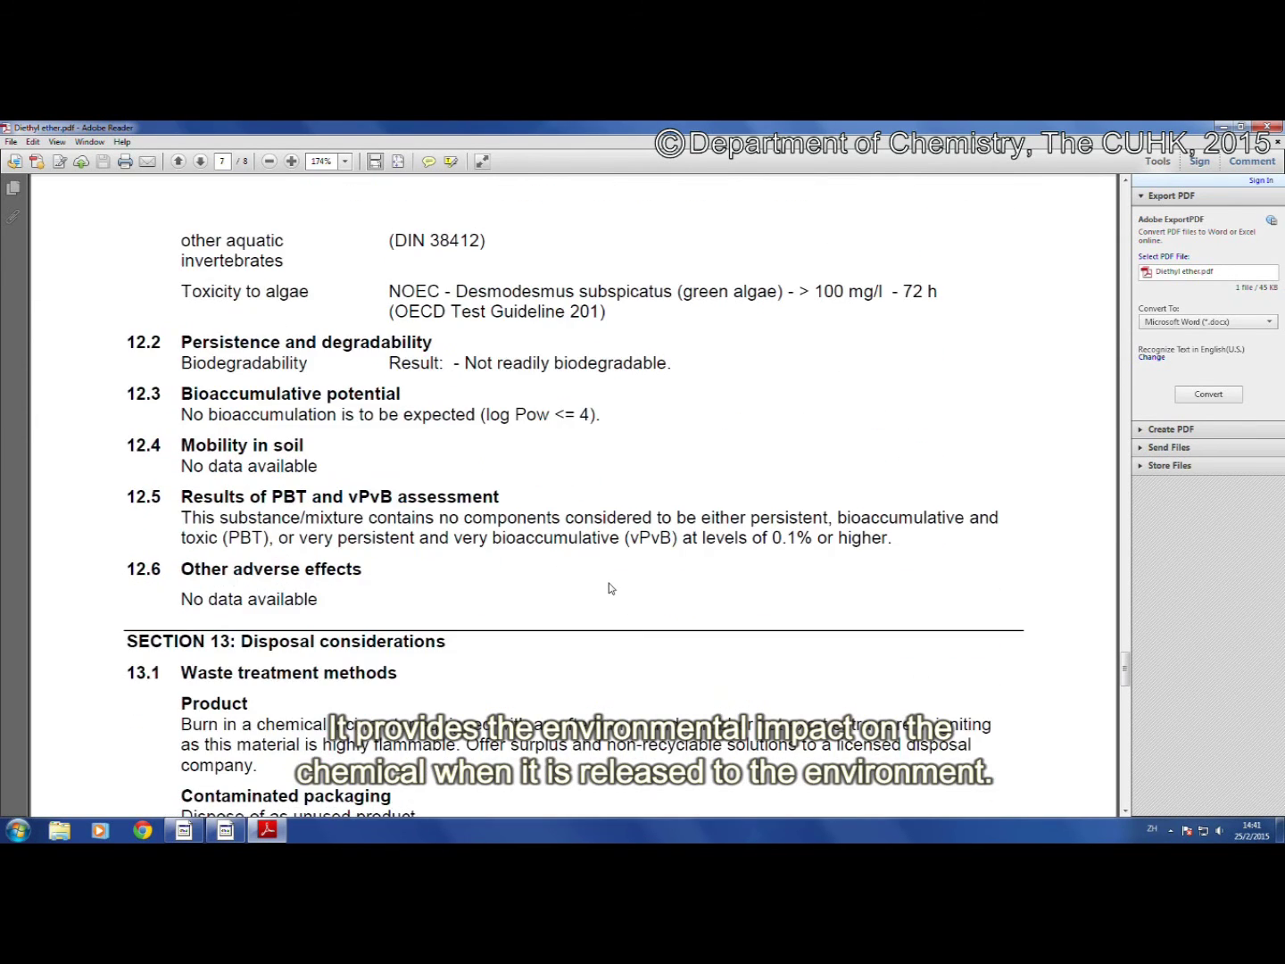
{"action": "scroll", "coordinate": [607, 585], "scroll_direction": "down", "scroll_amount": 6}
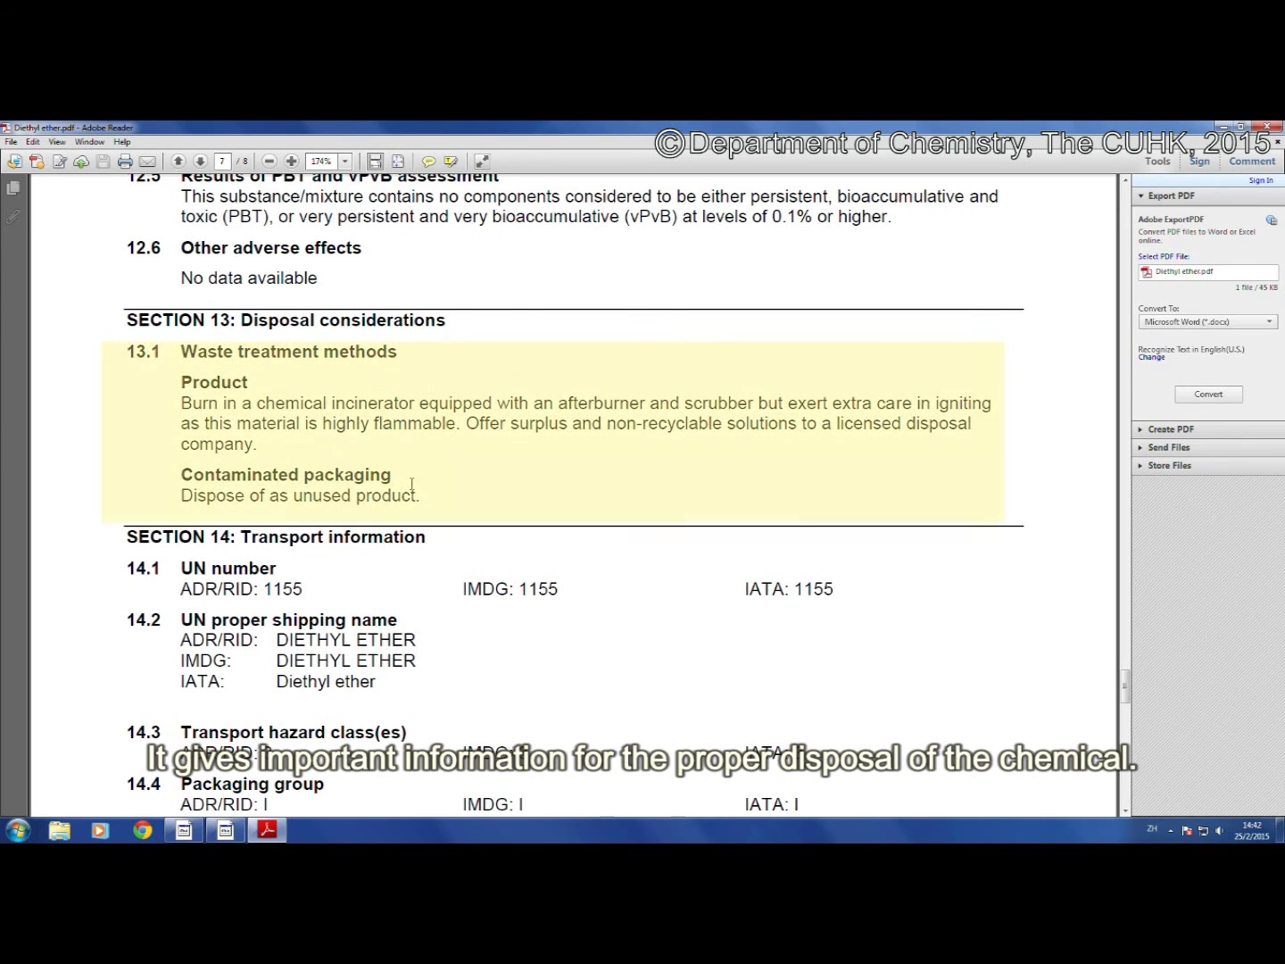
Scroll through transport and regulatory Sections 14–15 down to Section 16 on page 8 of 8
{"action": "scroll", "coordinate": [413, 484], "scroll_direction": "down", "scroll_amount": 6}
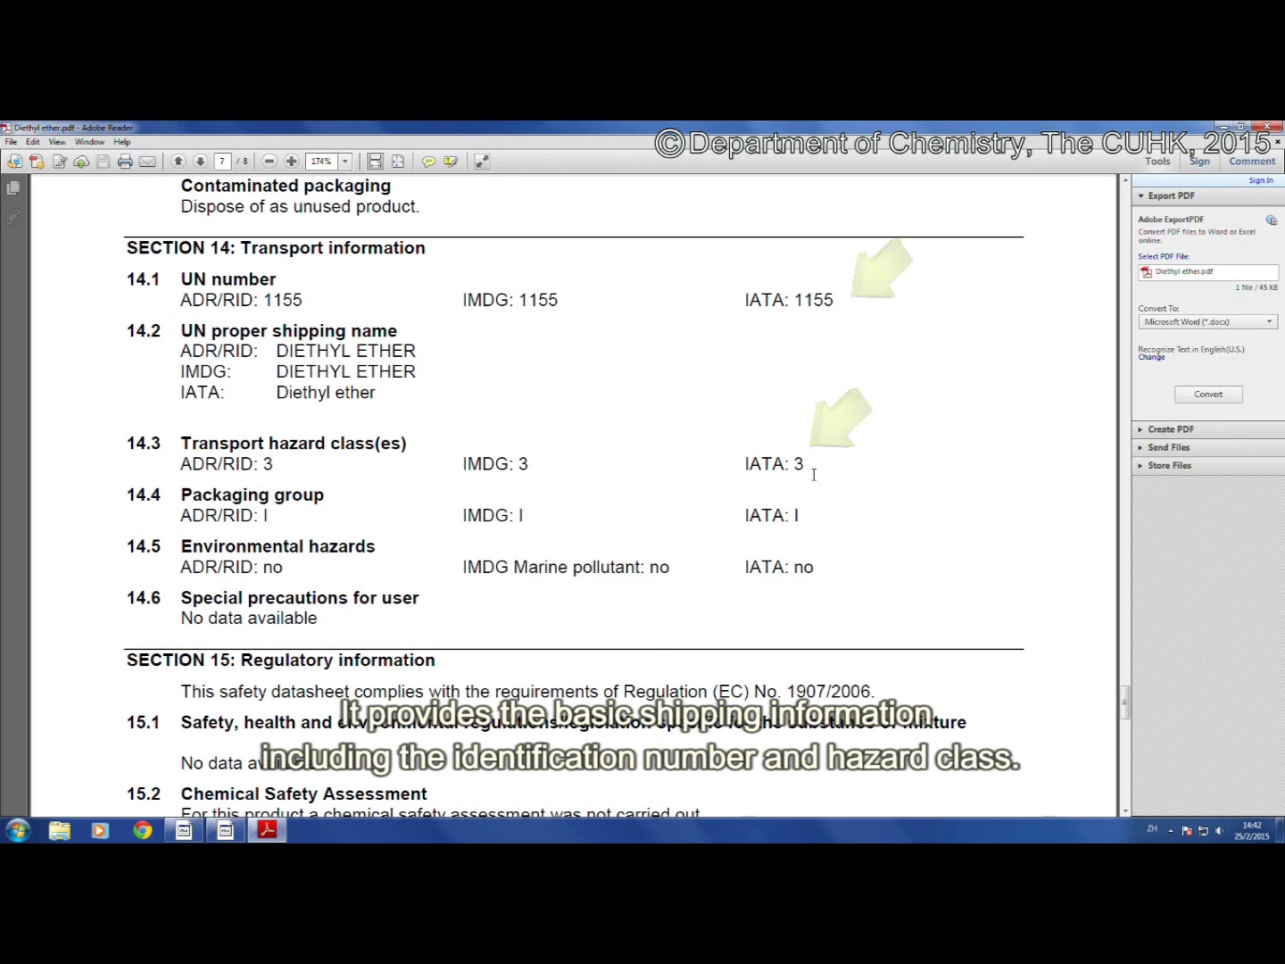
{"action": "scroll", "coordinate": [813, 475], "scroll_direction": "down", "scroll_amount": 10}
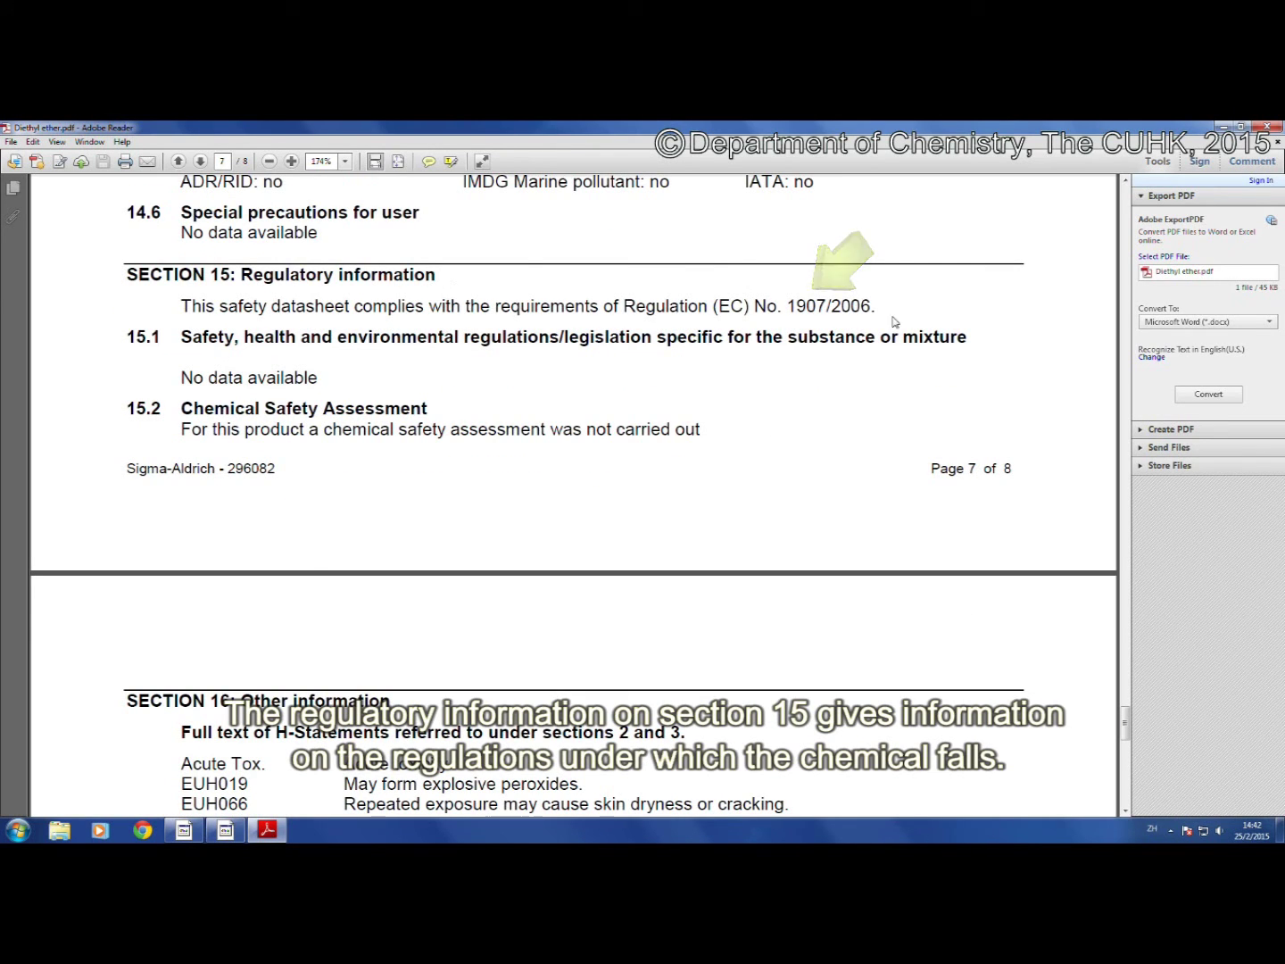
{"action": "scroll", "coordinate": [662, 581], "scroll_direction": "down", "scroll_amount": 3}
{"action": "scroll", "coordinate": [662, 582], "scroll_direction": "down", "scroll_amount": 10}
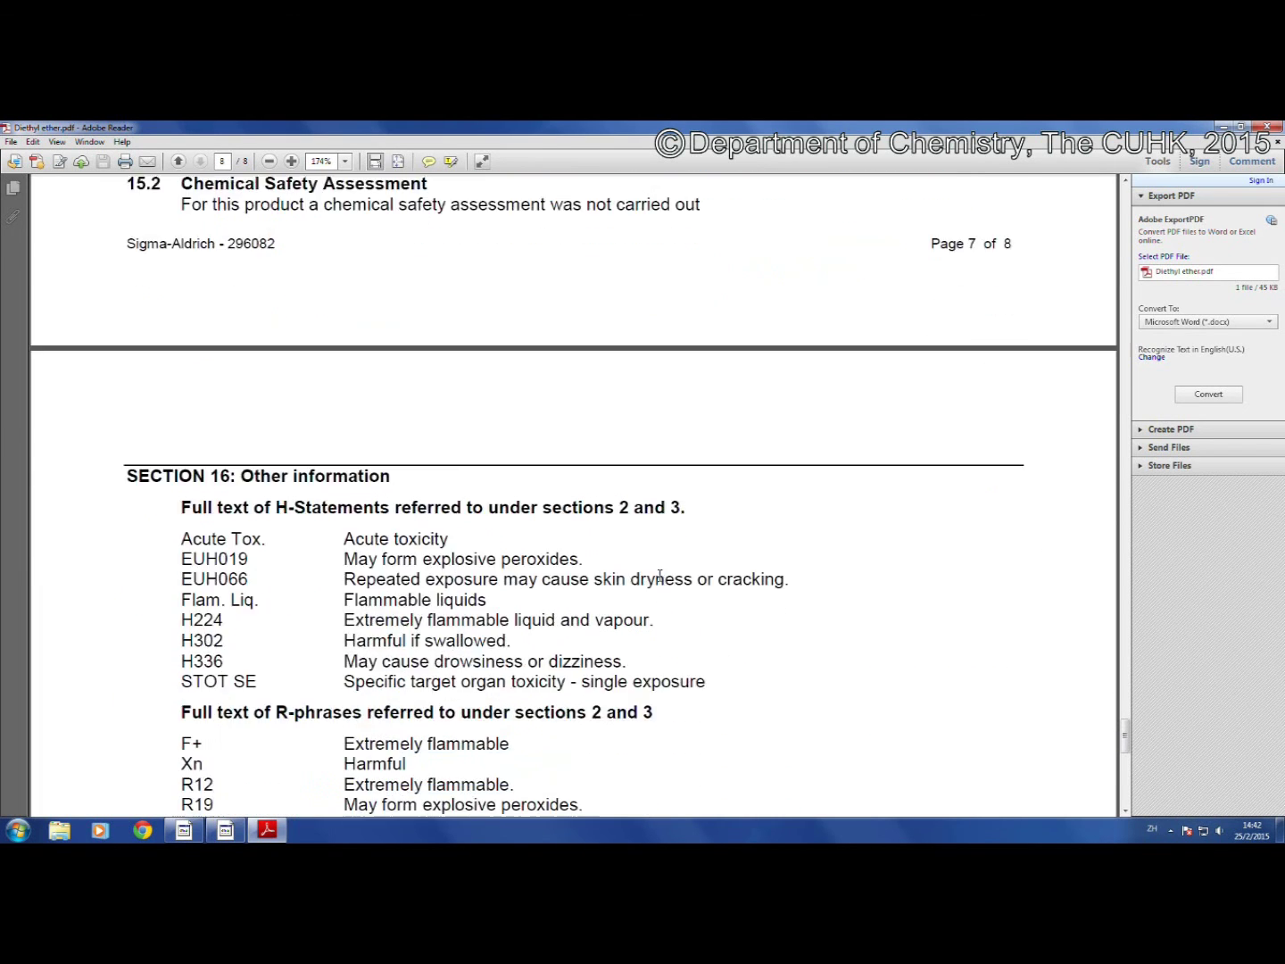